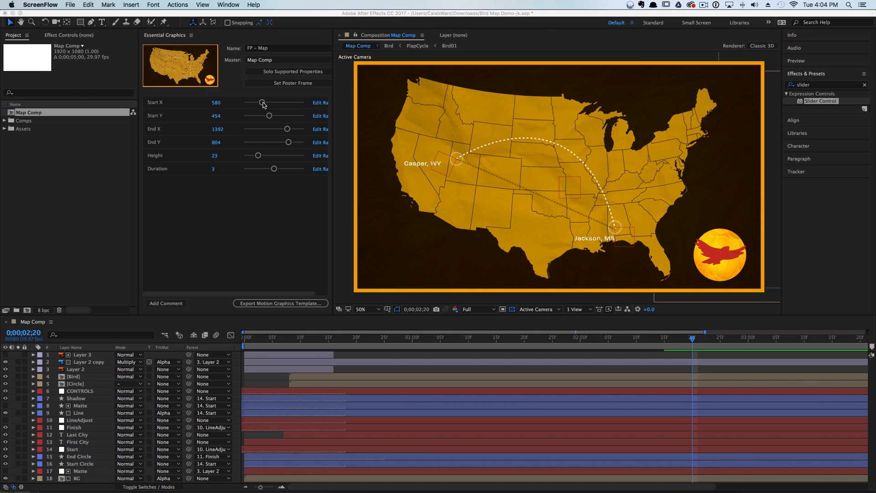
# Step: Return to After Effects with Map Comp's Start/End X and Y, Height and Duration sliders
pyautogui.click(262, 105)
# Step: Move the route's start west and its end east so the arc runs from Casper, WY to Jackson, MS
pyautogui.moveTo(263, 104); pyautogui.dragTo(277, 120)
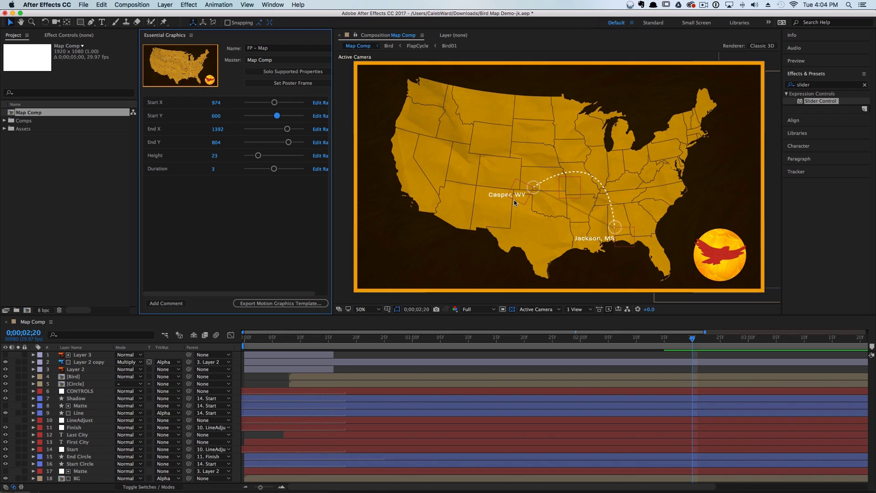
pyautogui.moveTo(287, 129); pyautogui.dragTo(254, 159)
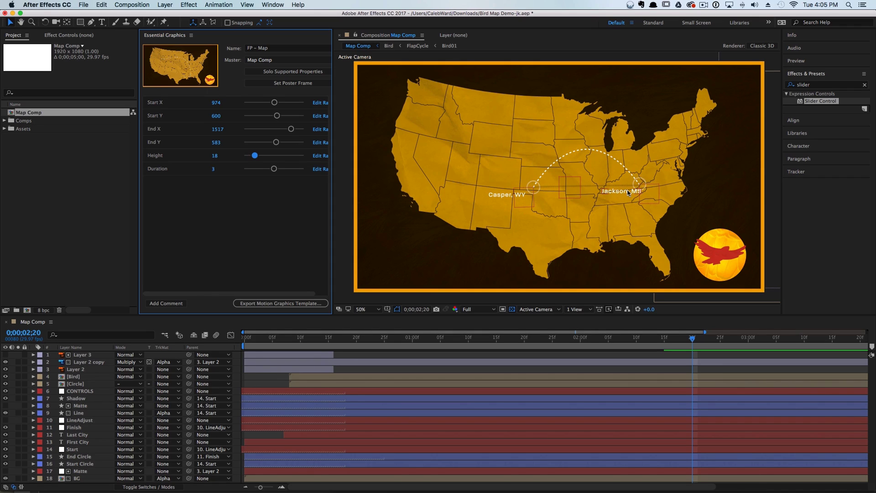
pyautogui.click(301, 72)
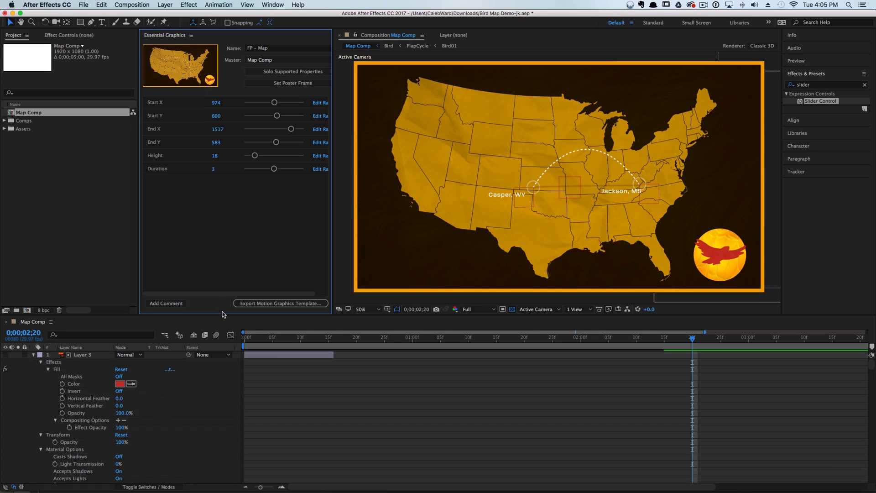
# Step: Add the first city layer's Source Text to Essential Graphics, named 'First City'
pyautogui.moveTo(221, 316); pyautogui.dragTo(235, 290)
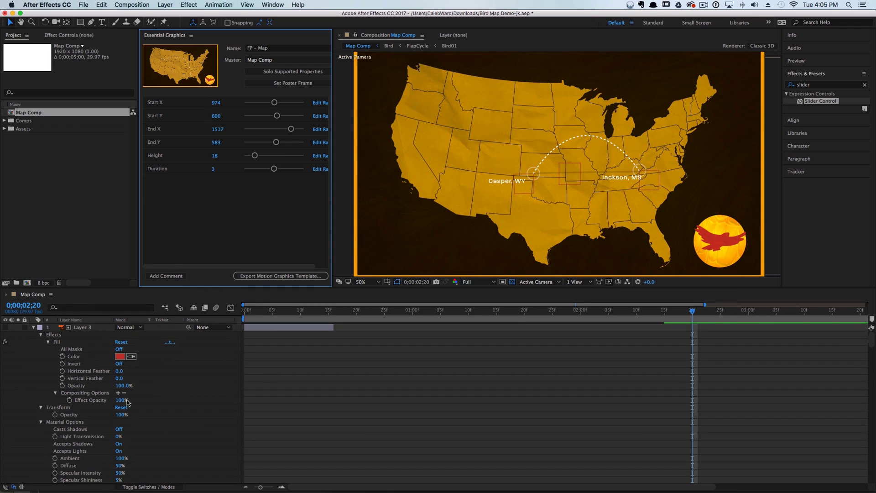
pyautogui.scroll(-15, 143, 393)
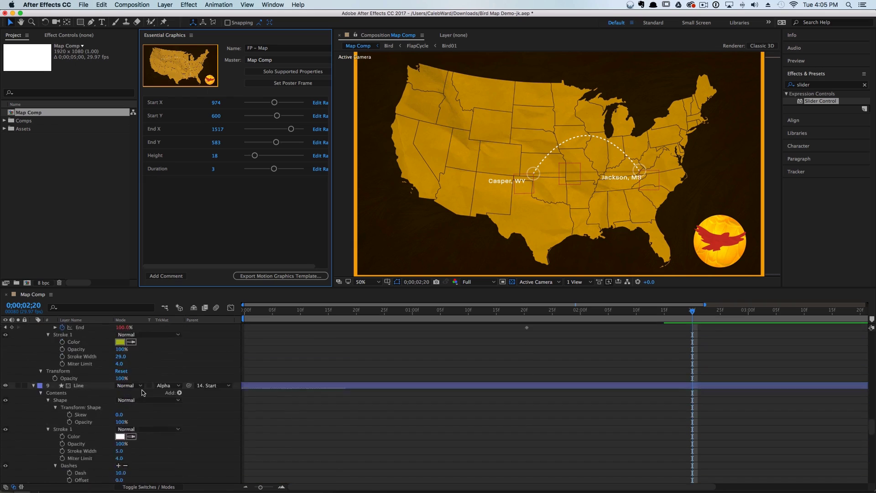
pyautogui.scroll(10, 143, 393)
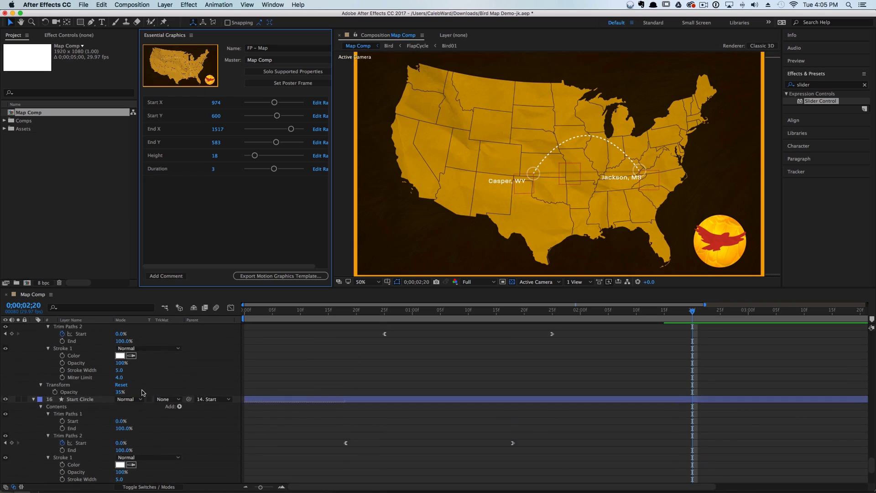
pyautogui.scroll(3, 144, 392)
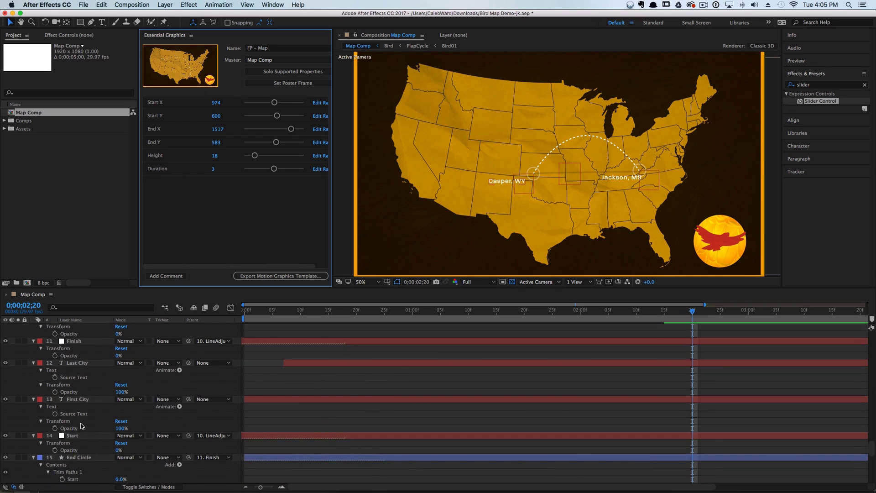
pyautogui.moveTo(78, 415); pyautogui.dragTo(199, 196)
pyautogui.click(180, 182)
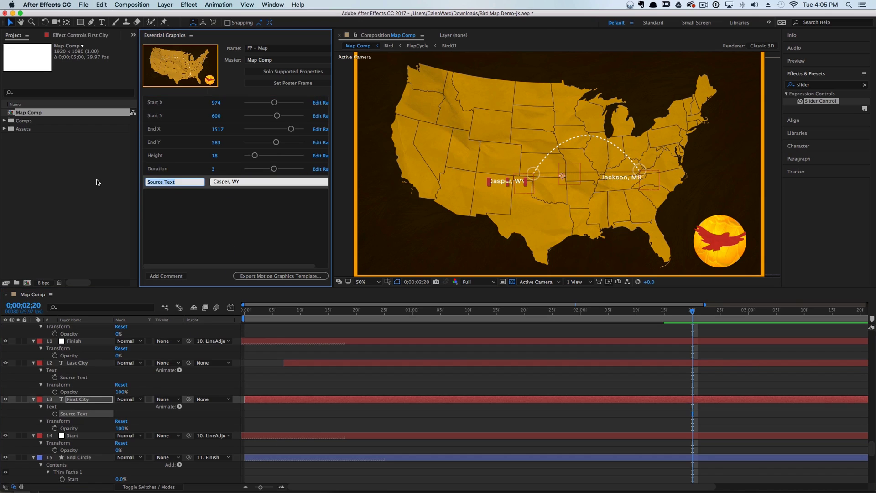
pyautogui.write('First City')
pyautogui.press('Return')
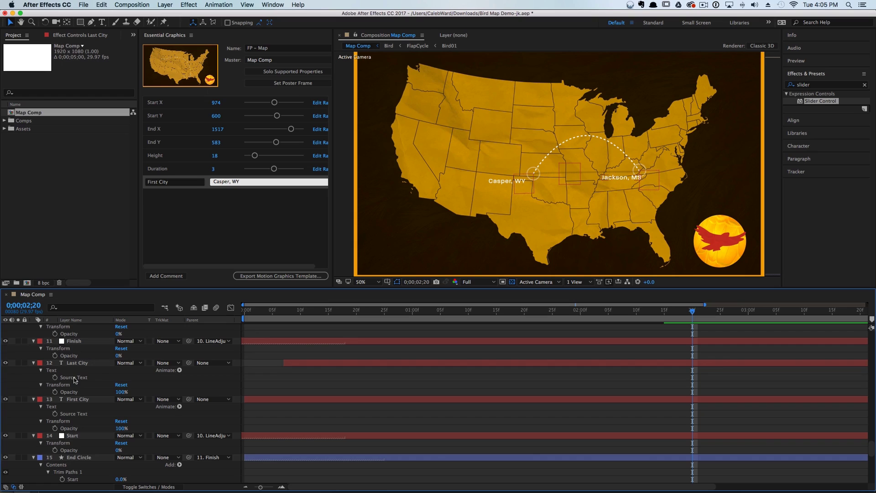
# Step: Add the last city layer's Source Text to Essential Graphics, named 'Last City'
pyautogui.moveTo(74, 377); pyautogui.dragTo(213, 221)
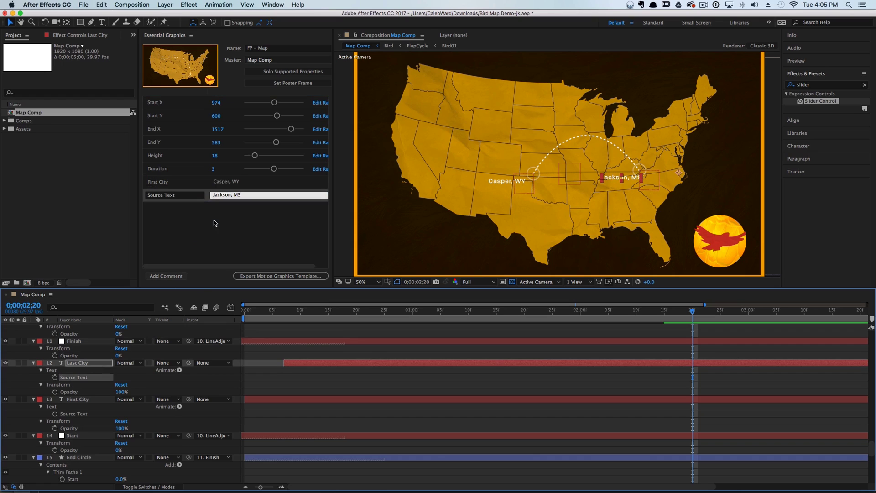
pyautogui.click(153, 197)
pyautogui.write('Las')
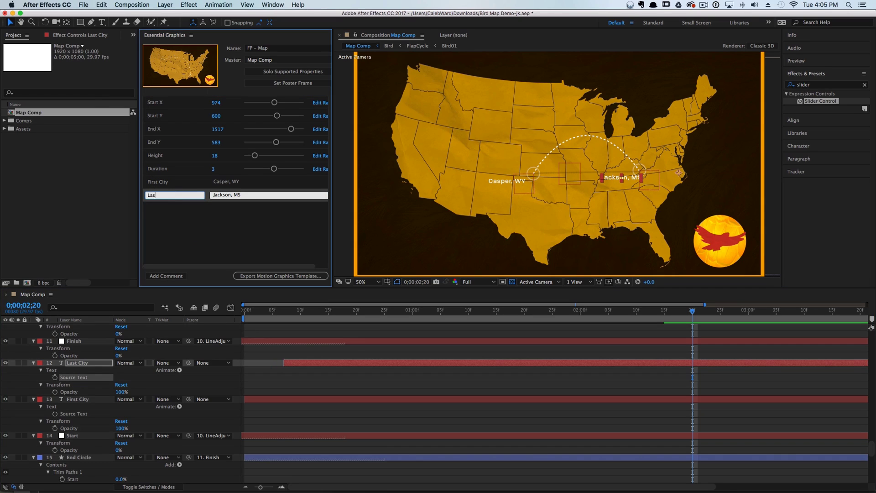
pyautogui.write('t City')
pyautogui.click(223, 235)
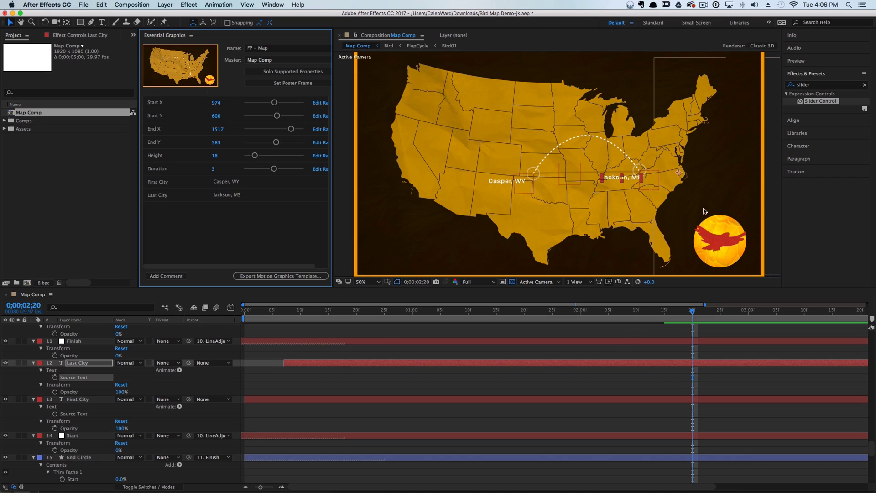
# Step: Replace Casper with Random so the First City reads Random, WY
pyautogui.click(224, 182)
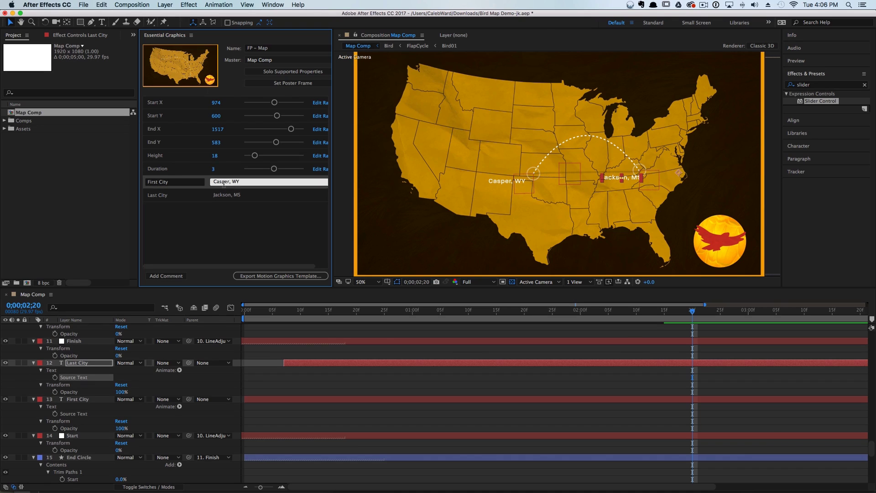
pyautogui.doubleClick(221, 182)
pyautogui.write('Random')
pyautogui.press('Tab')
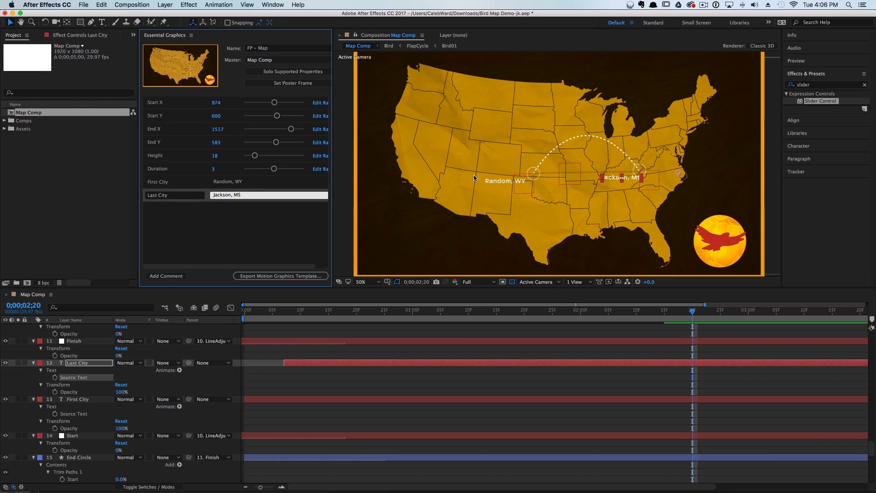
pyautogui.click(252, 247)
pyautogui.click(300, 276)
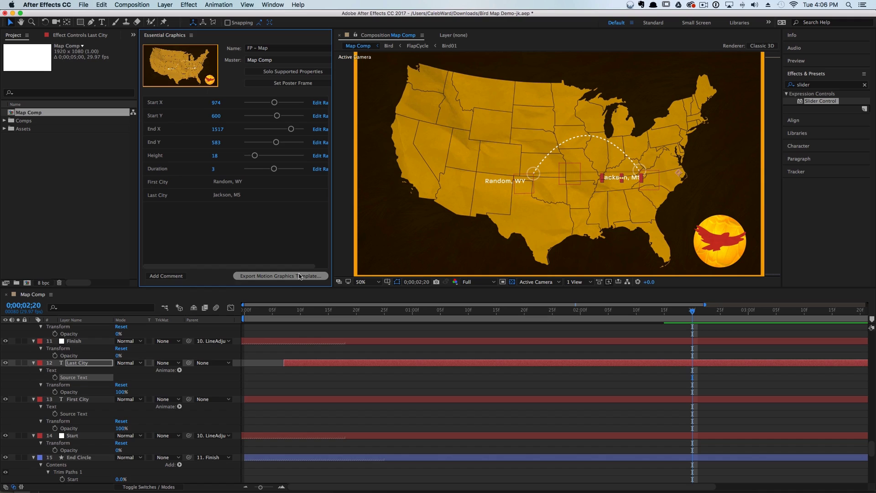
# Step: Save the project and export FP - Map.mogrt to the Local Drive Desktop
pyautogui.click(499, 265)
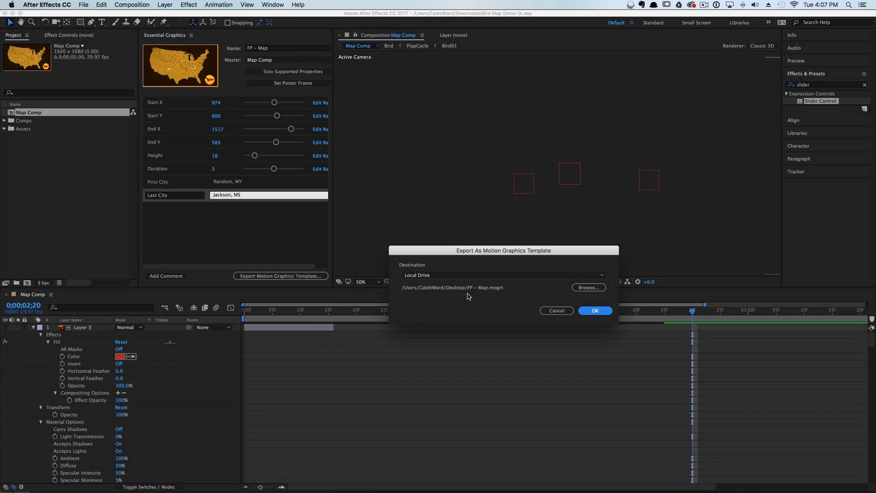
pyautogui.click(596, 311)
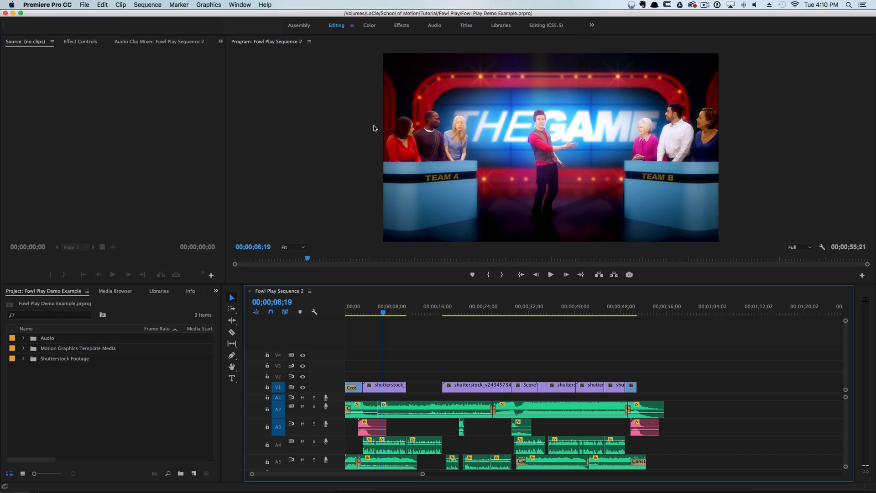
# Step: Show Essential Graphics from the Window menu and install FP - Map.mogrt from the Desktop
pyautogui.click(237, 4)
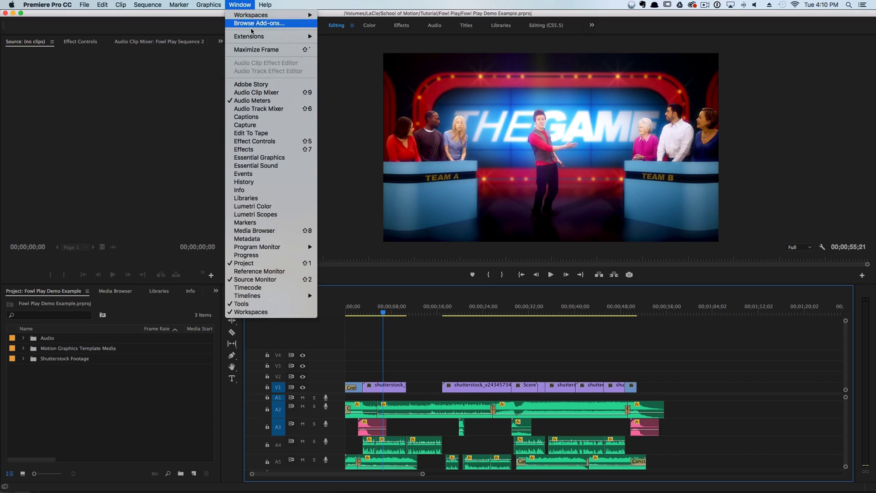
pyautogui.click(305, 161)
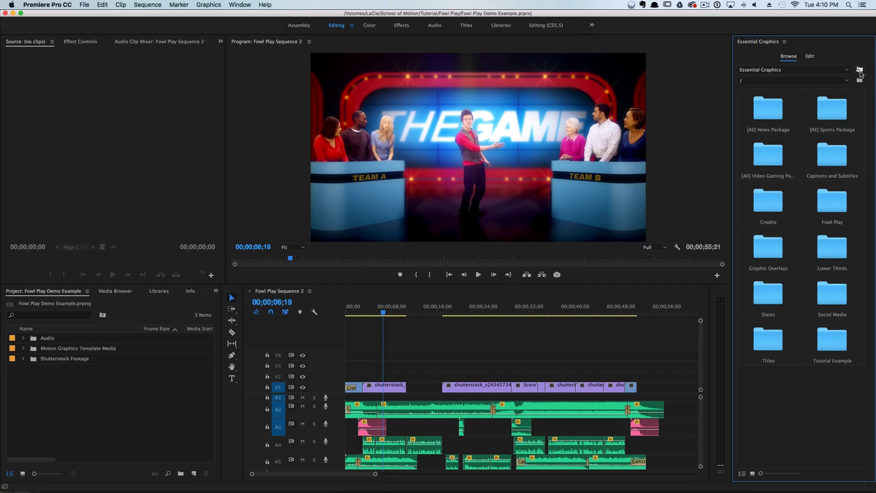
pyautogui.click(860, 71)
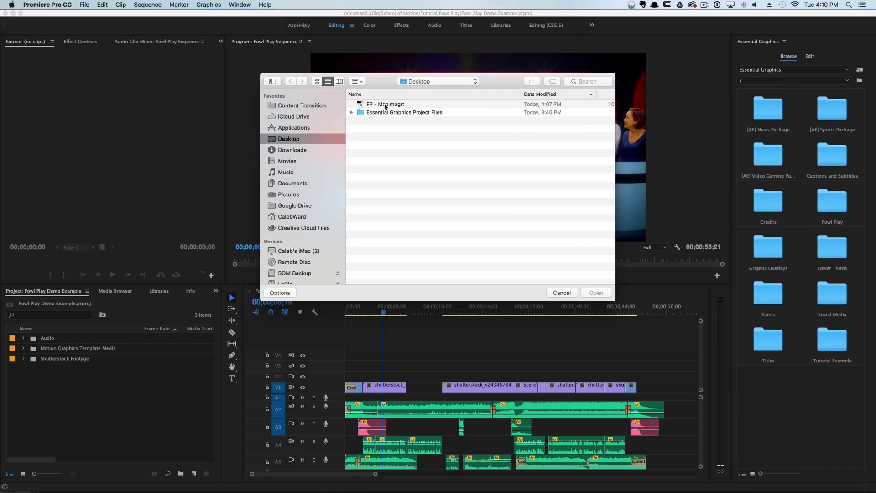
pyautogui.click(385, 105)
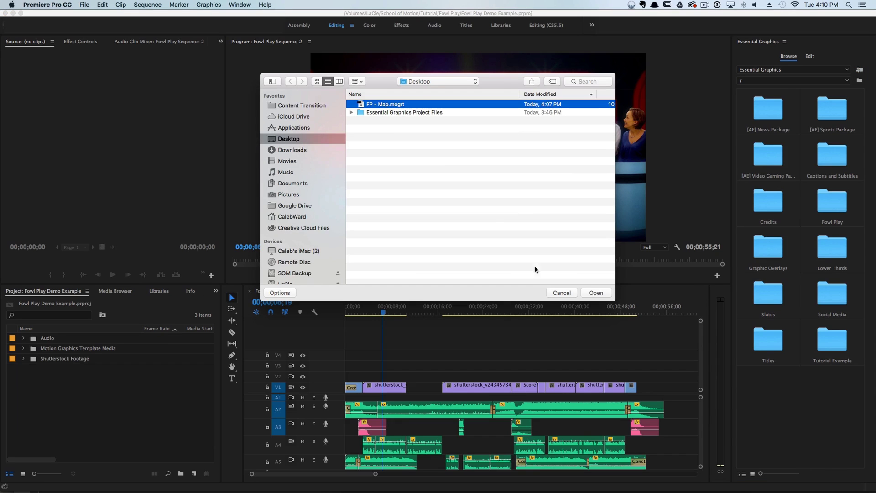
pyautogui.click(596, 293)
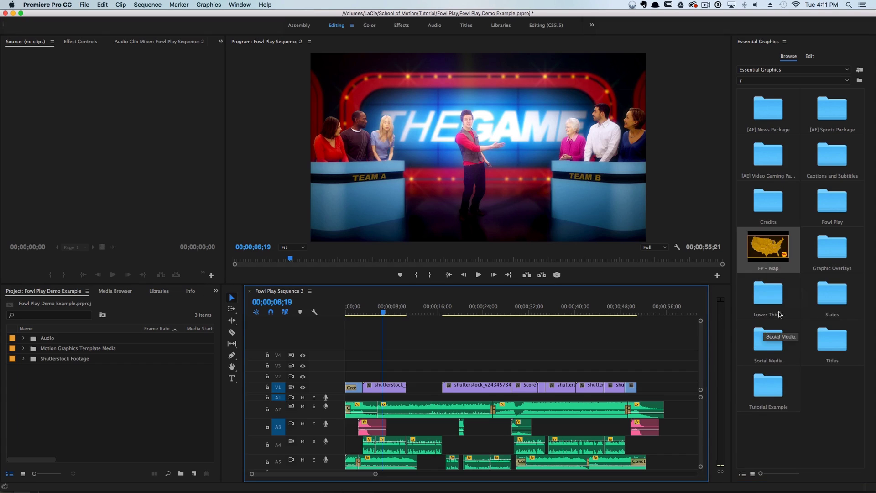
# Step: Place the FP - Map template on V2 above the footage, about twelve seconds in
pyautogui.moveTo(775, 250); pyautogui.dragTo(403, 371)
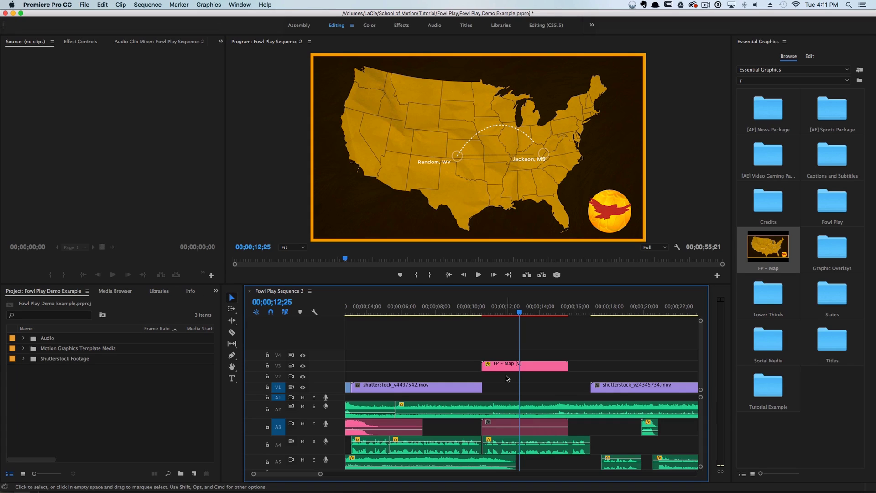
pyautogui.moveTo(508, 378); pyautogui.dragTo(507, 377)
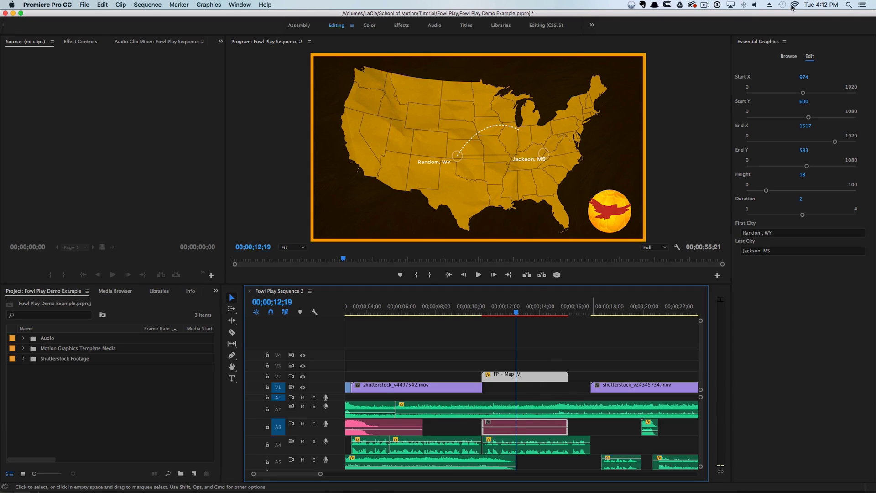
# Step: Shift the route's start west and end south, and set First City to Tempe, AZ
pyautogui.moveTo(804, 95); pyautogui.dragTo(783, 94)
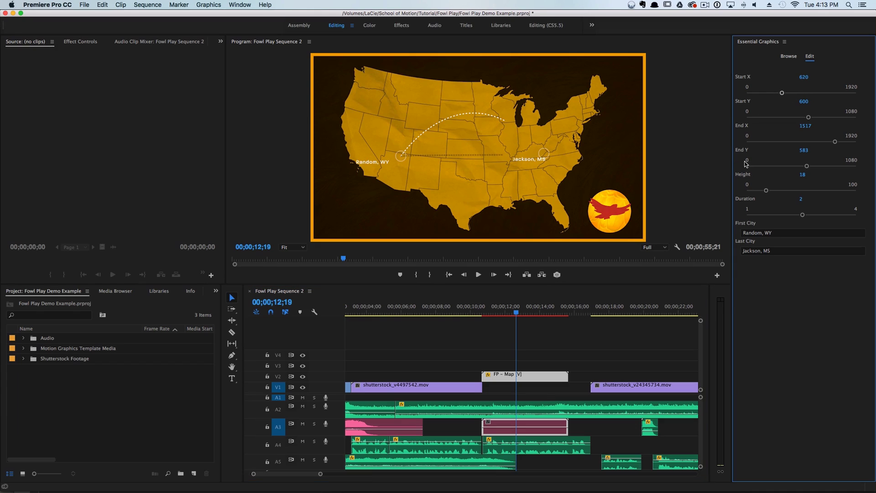
pyautogui.moveTo(807, 166); pyautogui.dragTo(829, 169)
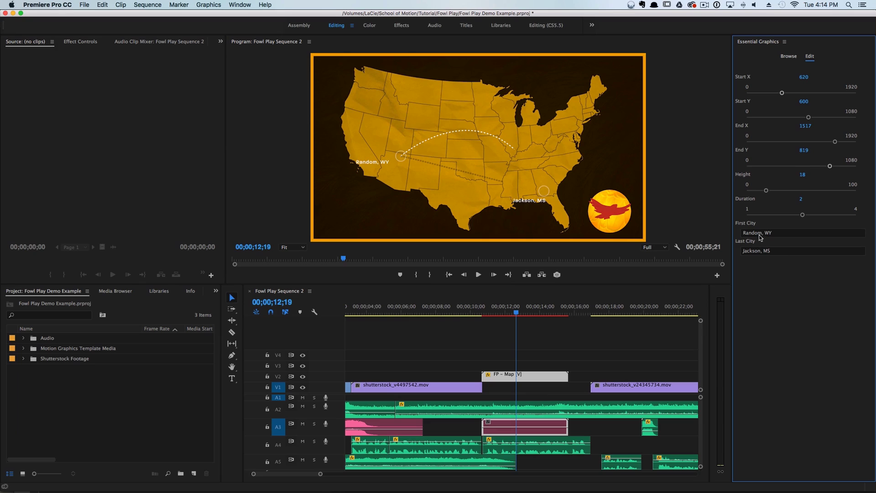
pyautogui.click(794, 234)
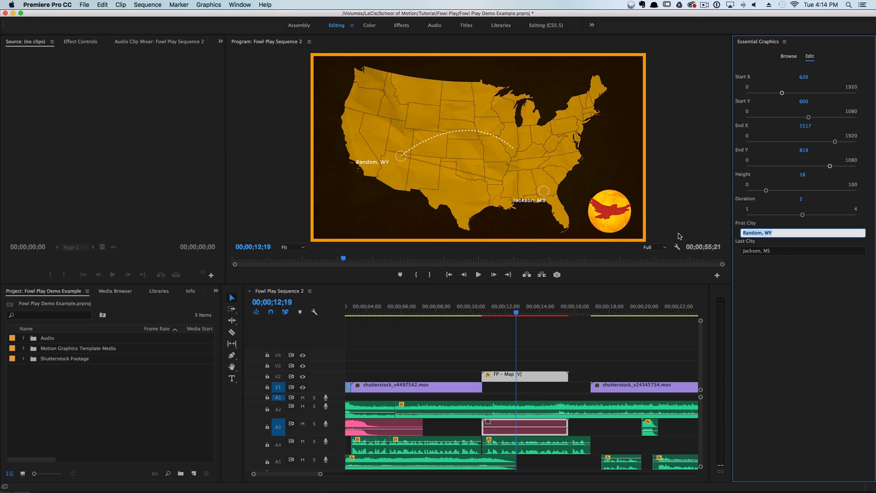
pyautogui.write('Tempe, AZ')
# Step: Set Last City to Joey, GA and commit the arc Height of 9
pyautogui.click(776, 251)
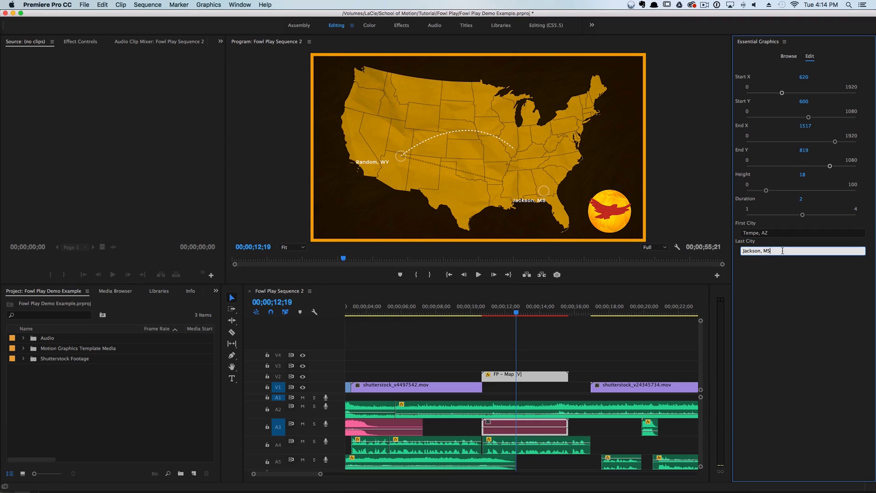
pyautogui.moveTo(784, 250); pyautogui.dragTo(740, 250)
pyautogui.write('Joey, C')
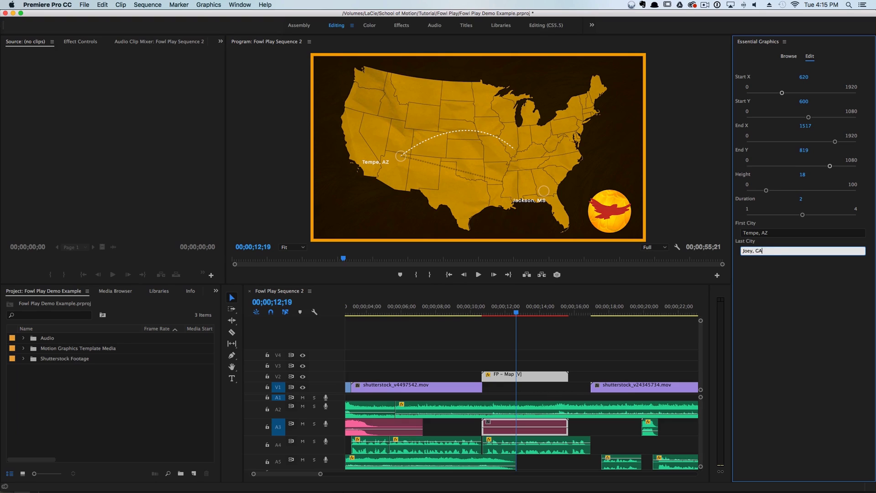
pyautogui.click(769, 279)
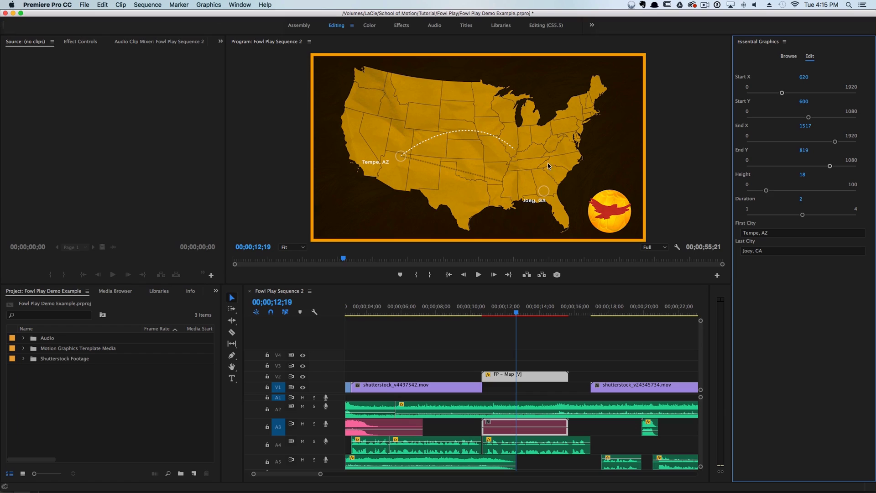
pyautogui.click(529, 394)
# Step: Extend shutterstock_v4497542.mov on V1, preview the map animation, and return to the templates browser
pyautogui.moveTo(483, 386); pyautogui.dragTo(504, 381)
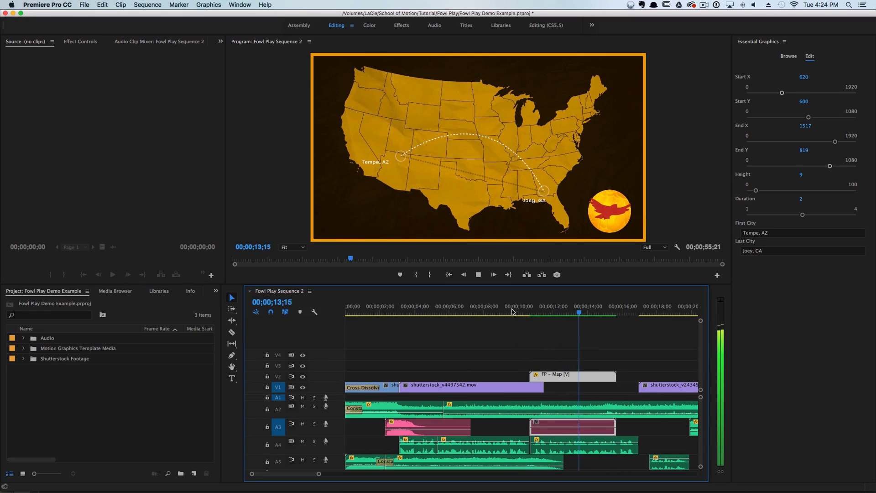
pyautogui.press('space')
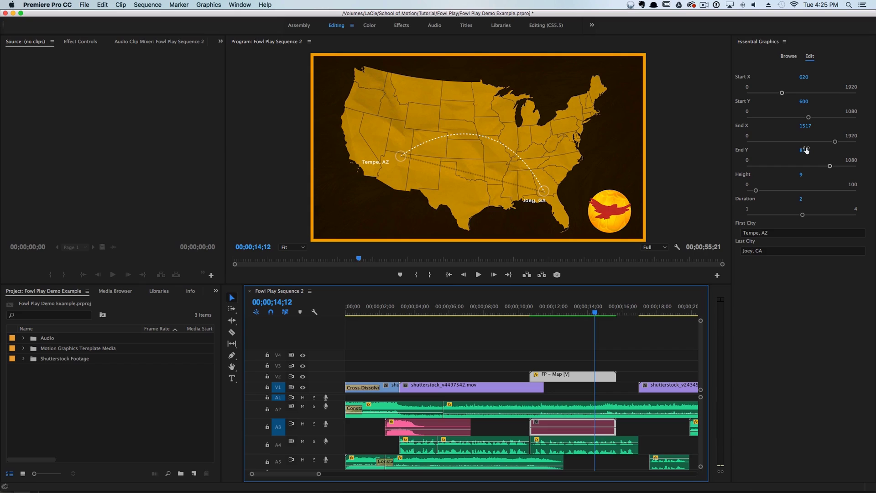
pyautogui.click(789, 56)
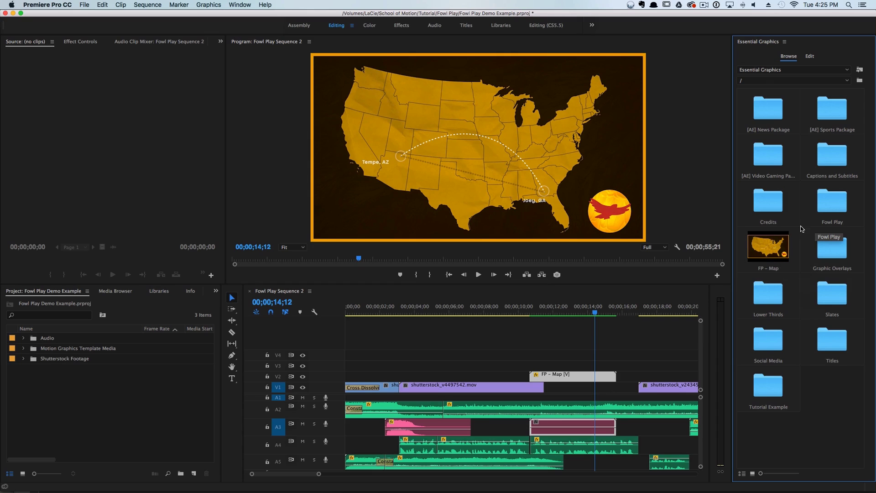
# Step: Browse the Lower Thirds folder, return to the / folder, and zoom the timeline to the full sequence
pyautogui.doubleClick(776, 296)
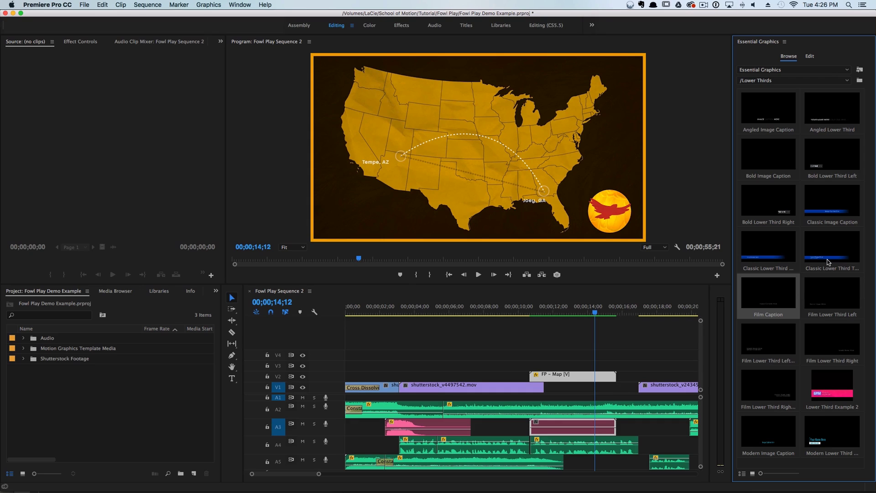
pyautogui.click(784, 83)
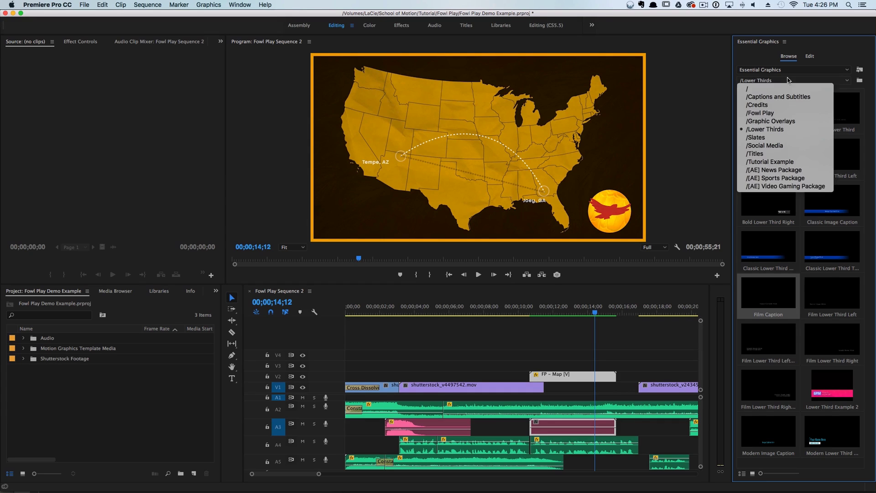
pyautogui.click(783, 89)
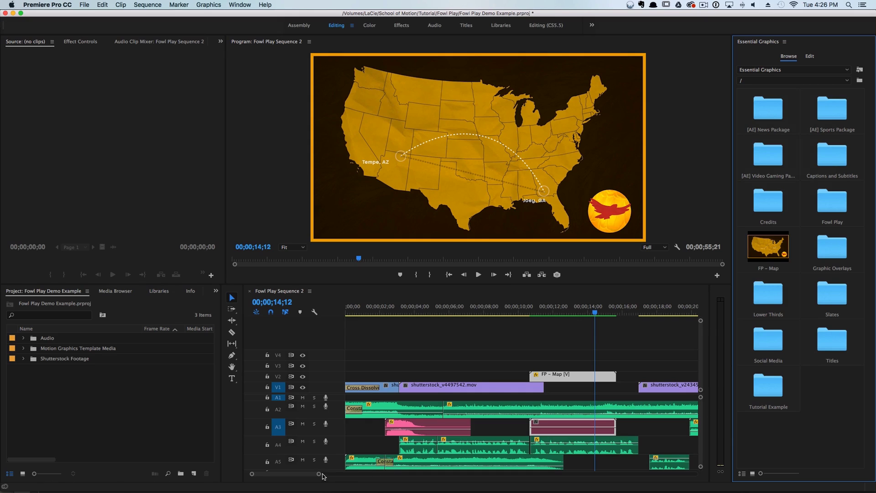
pyautogui.moveTo(318, 474); pyautogui.dragTo(350, 475)
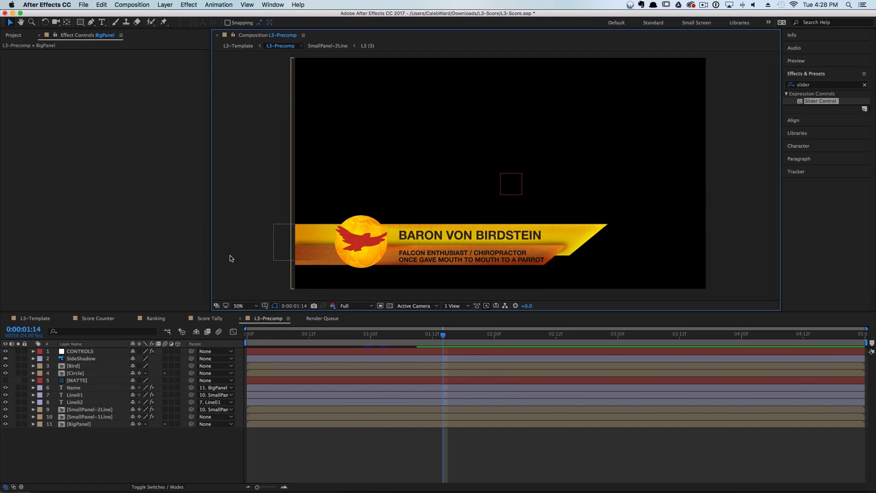
# Step: Scrub L3-Precomp to preview the banner, then hide and re-show the Line02 subtitle
pyautogui.moveTo(249, 335); pyautogui.dragTo(427, 340)
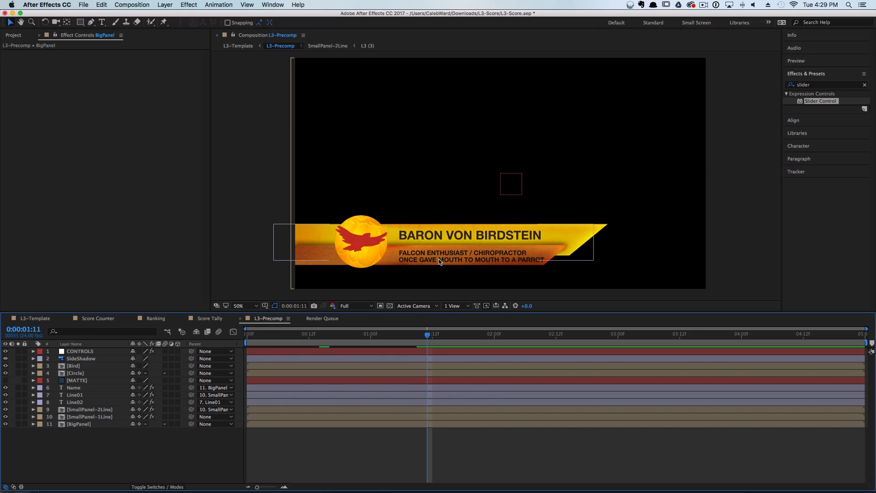
pyautogui.click(5, 402)
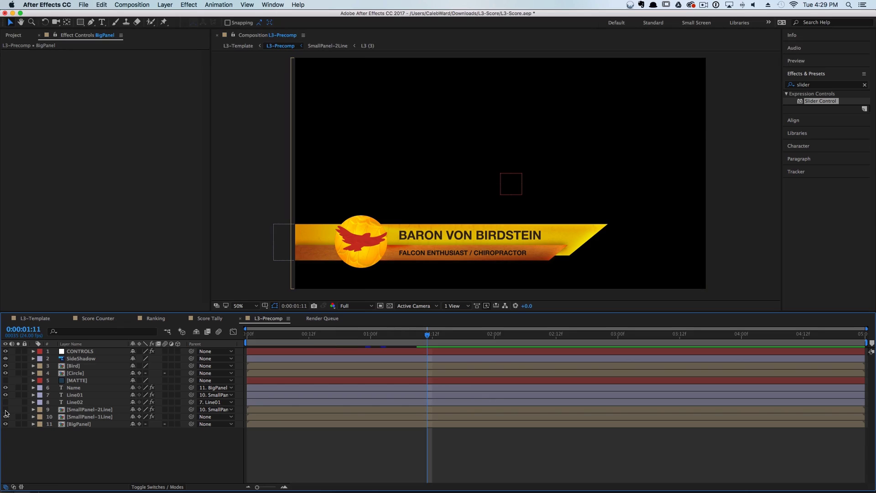
pyautogui.click(5, 402)
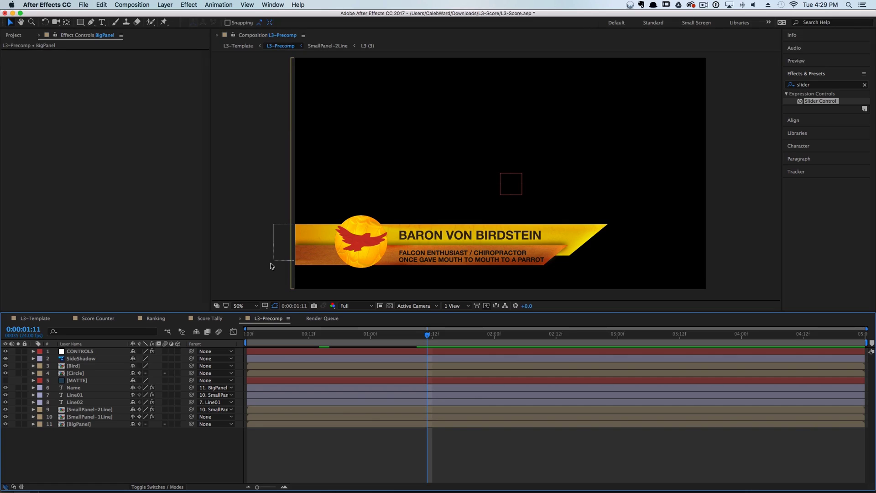
pyautogui.click(274, 5)
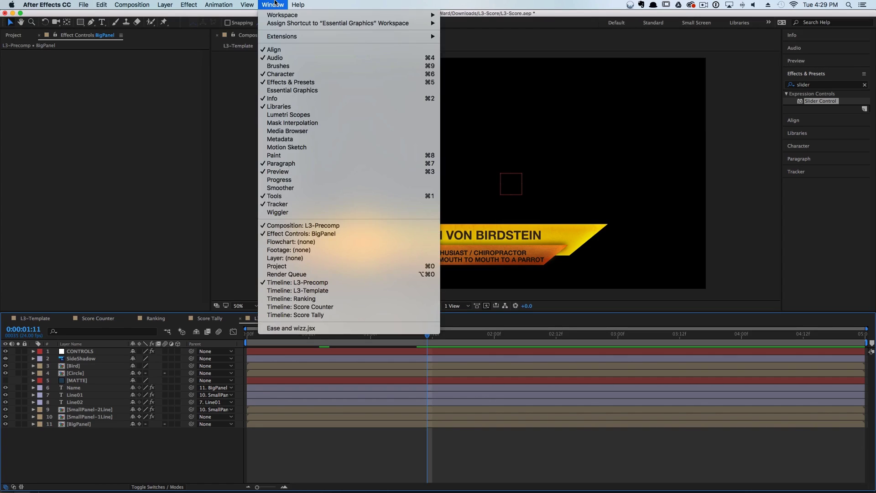
# Step: Open the Essential Graphics panel and rename the CONTROLS layer's checkbox effect to '2 Line Title?'
pyautogui.click(318, 90)
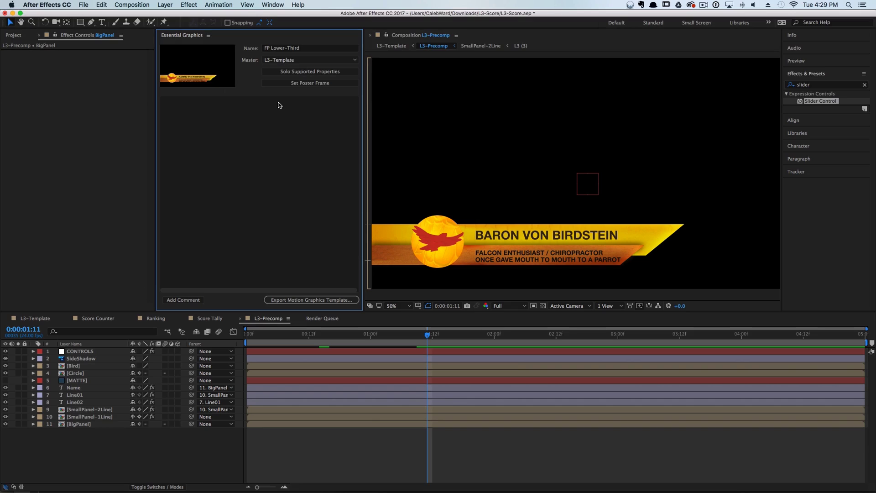
pyautogui.click(99, 351)
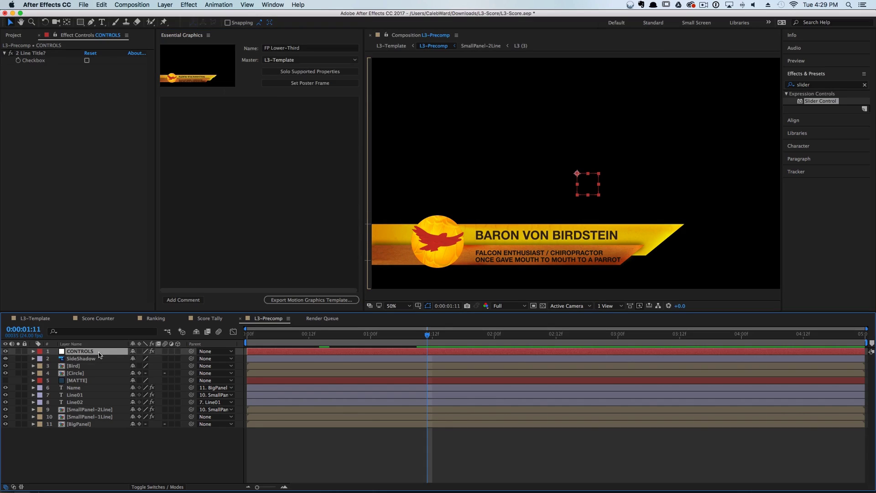
pyautogui.click(37, 54)
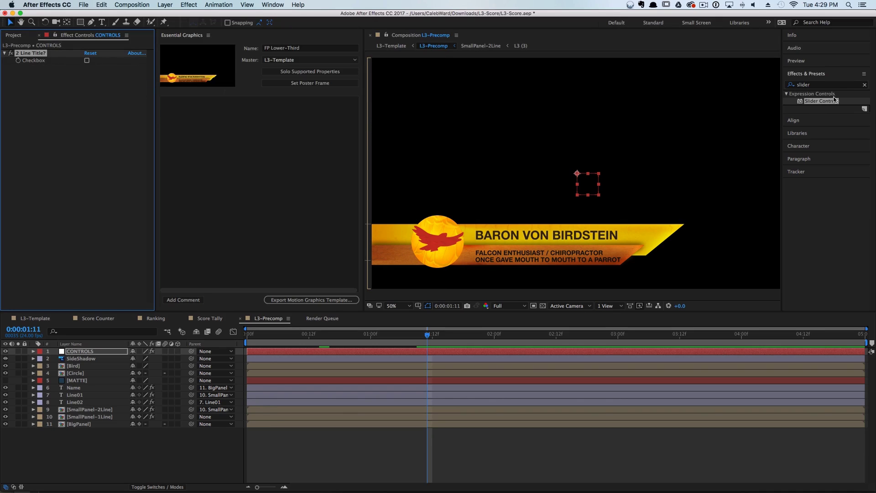
pyautogui.click(864, 85)
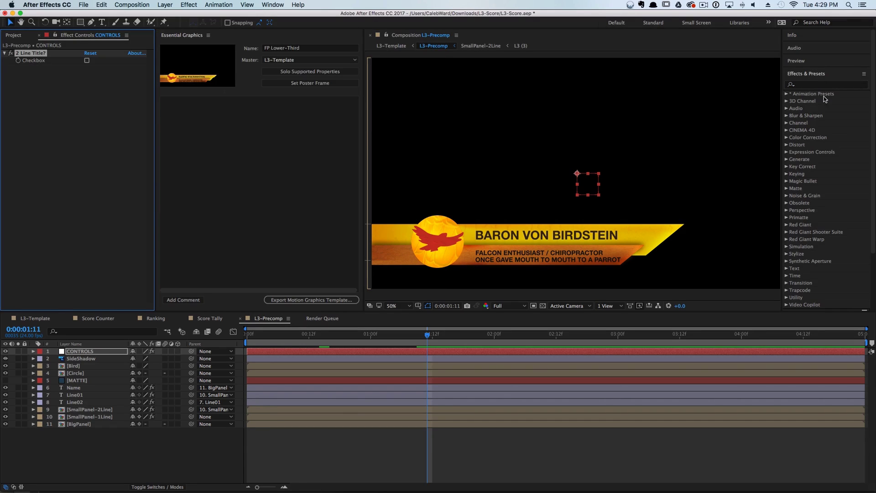
pyautogui.click(787, 152)
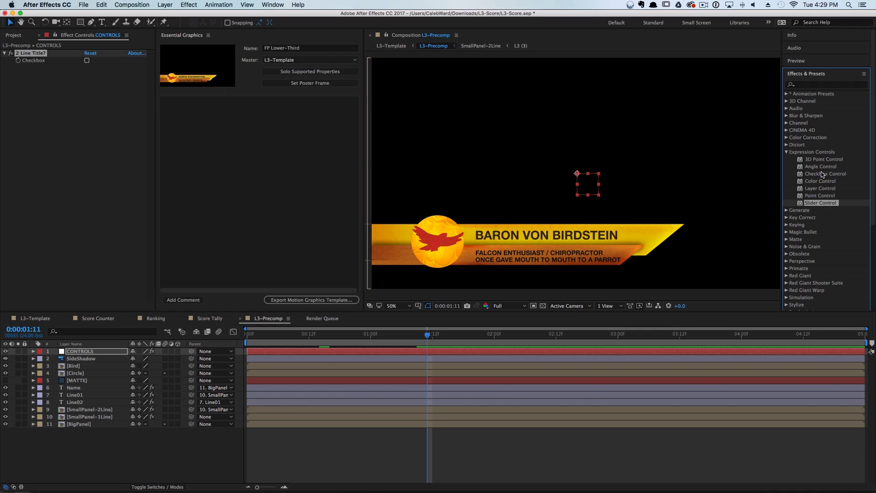
pyautogui.click(82, 149)
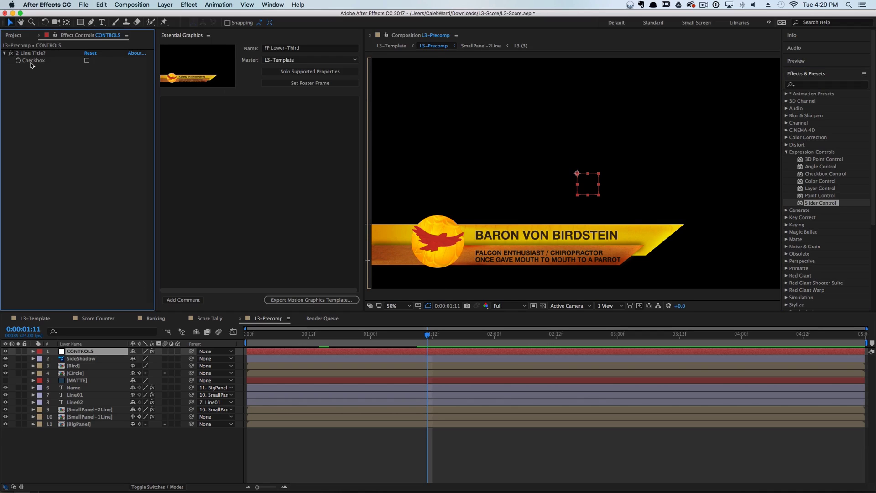
pyautogui.click(115, 352)
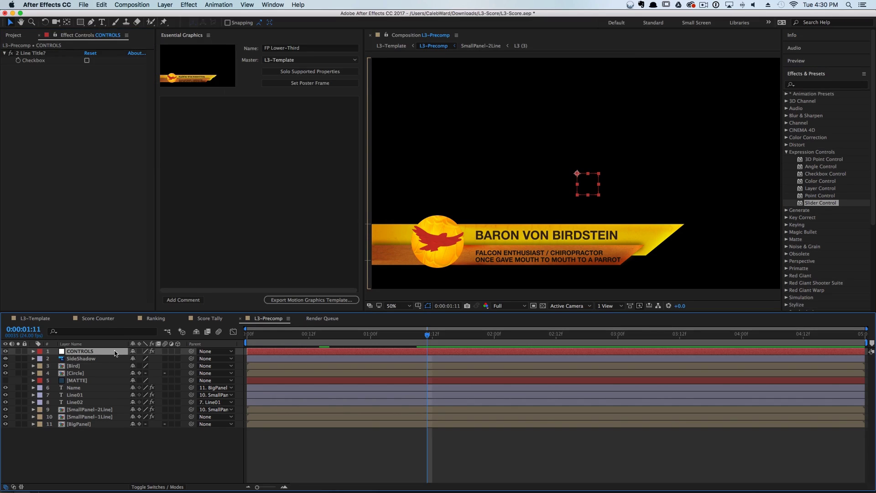
# Step: Toggle Line02 and SmallPanel-2Line visibility to check them, then expand Line02's properties
pyautogui.click(81, 403)
pyautogui.click(5, 402)
pyautogui.click(5, 402)
pyautogui.click(101, 410)
pyautogui.click(5, 410)
pyautogui.click(5, 410)
pyautogui.click(82, 351)
pyautogui.click(54, 41)
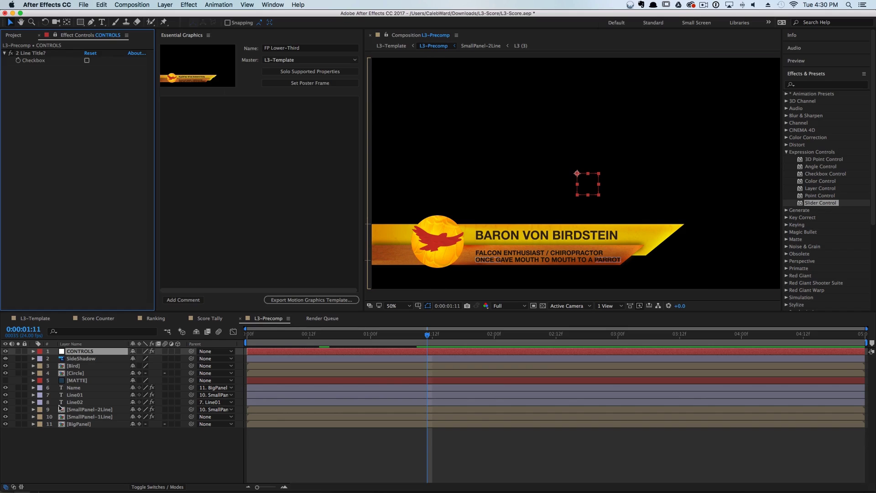
pyautogui.click(32, 403)
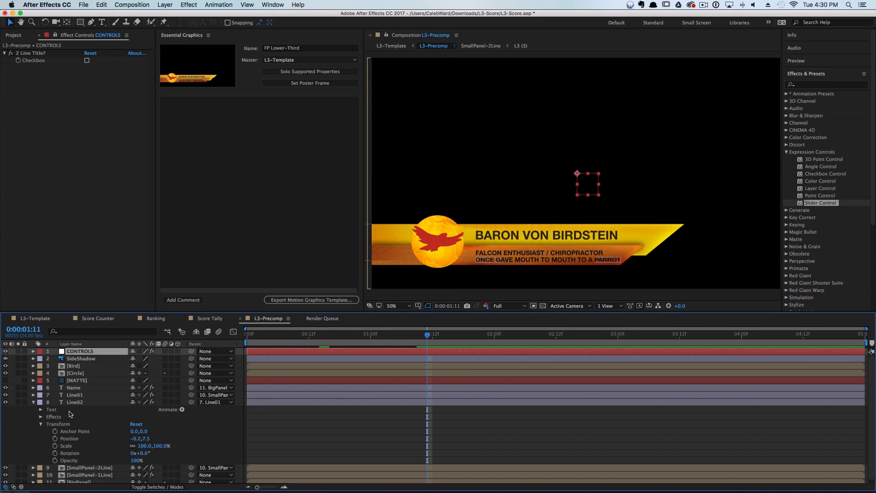
# Step: Give Line02's Opacity an if expression linked to the '2 Line Title?' checkbox
pyautogui.click(81, 402)
pyautogui.press('t')
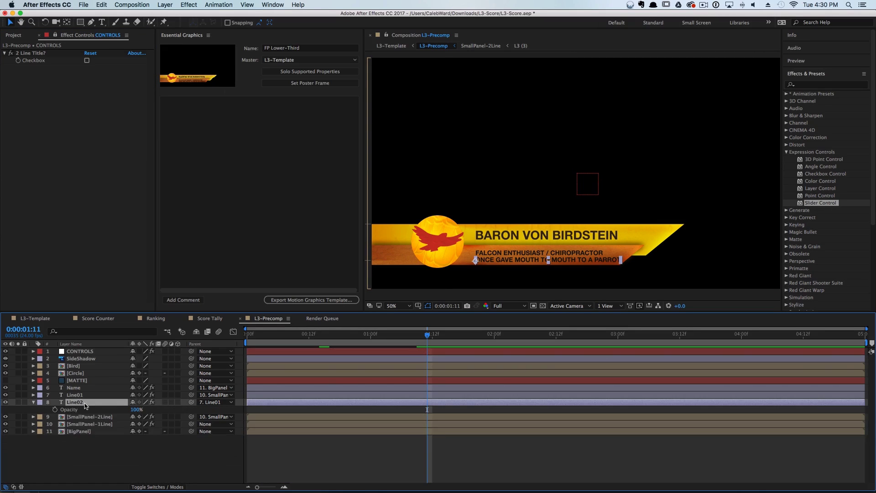
pyautogui.keyDown('alt'); pyautogui.click(56, 410); pyautogui.keyUp('alt')
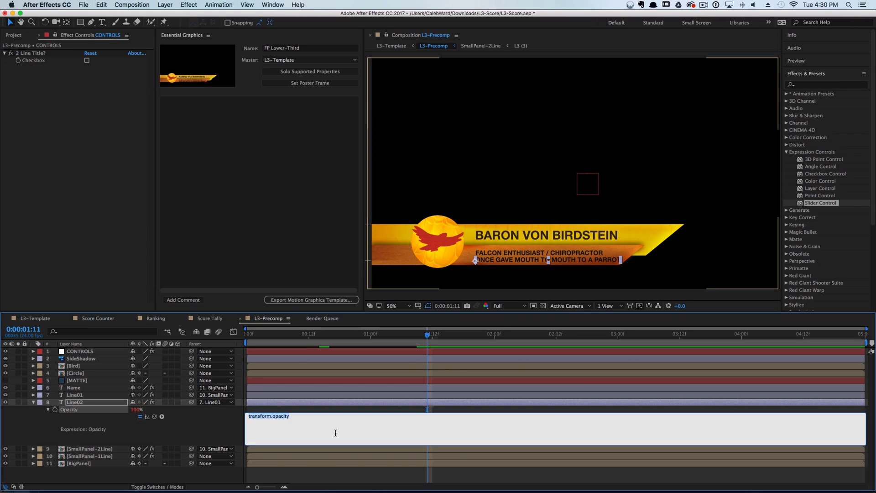
pyautogui.write('if(')
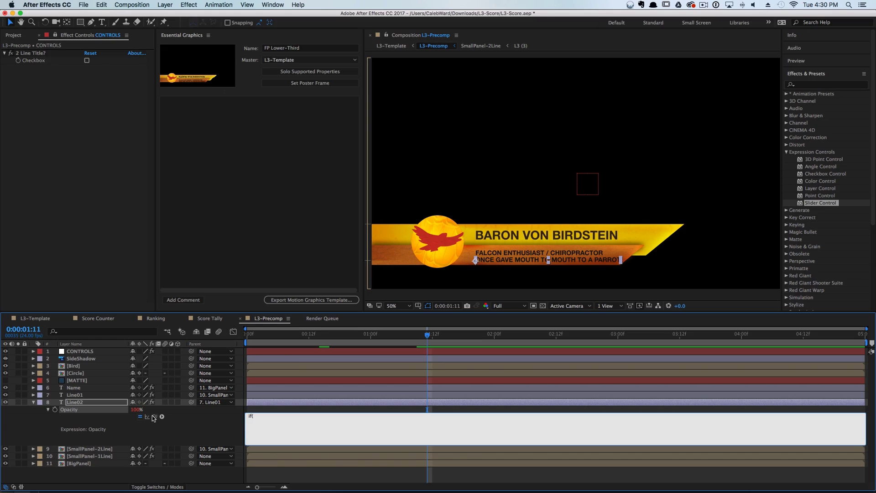
pyautogui.moveTo(155, 418); pyautogui.dragTo(61, 62)
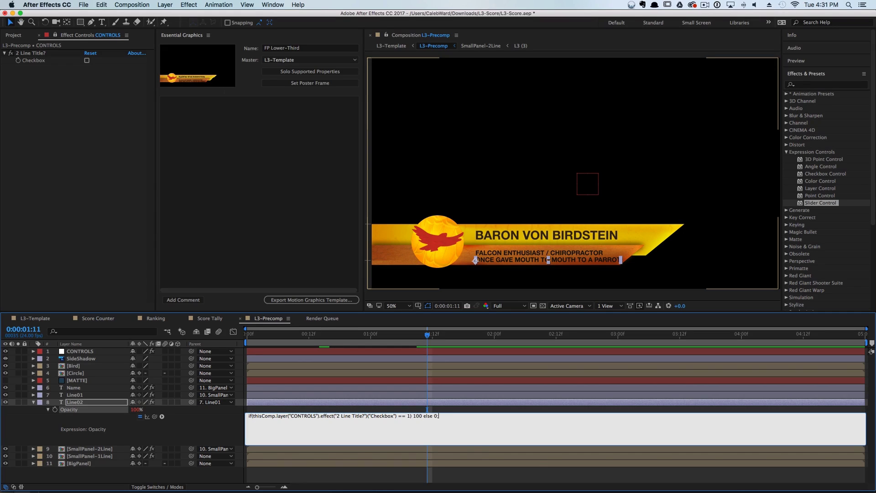
pyautogui.click(465, 410)
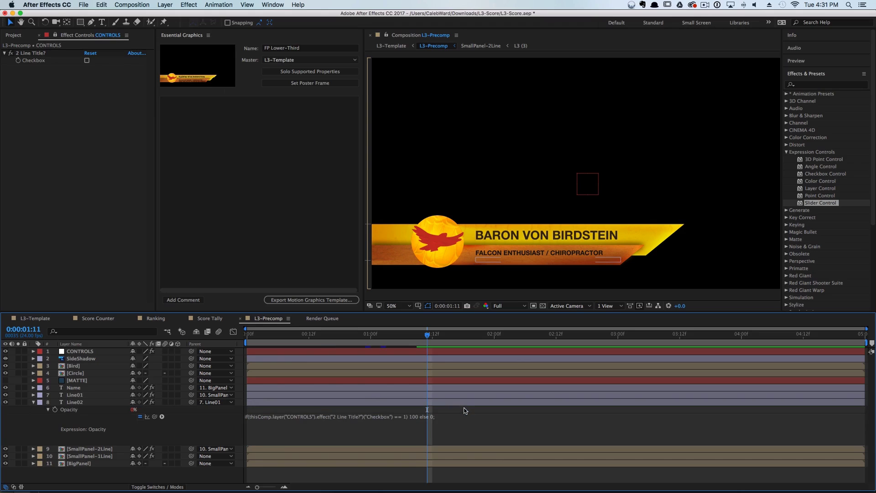
# Step: Tick and untick the '2 Line Title?' checkbox to confirm the second line hides
pyautogui.click(94, 65)
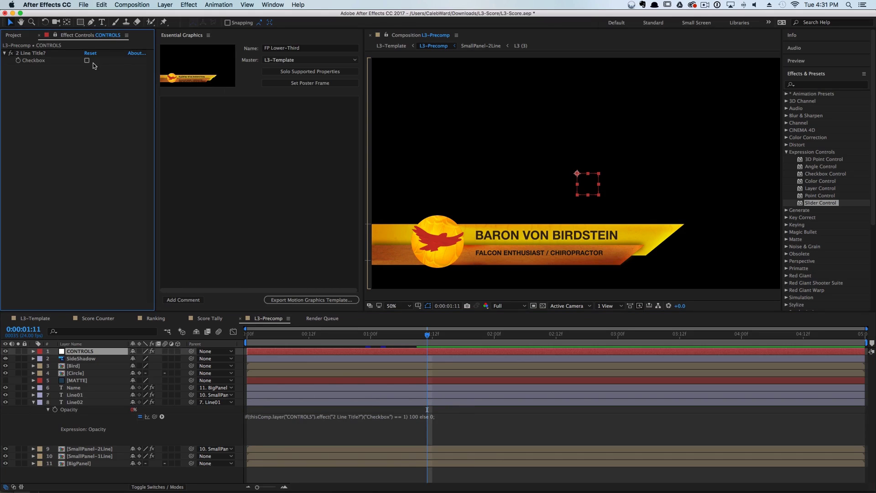
pyautogui.click(88, 61)
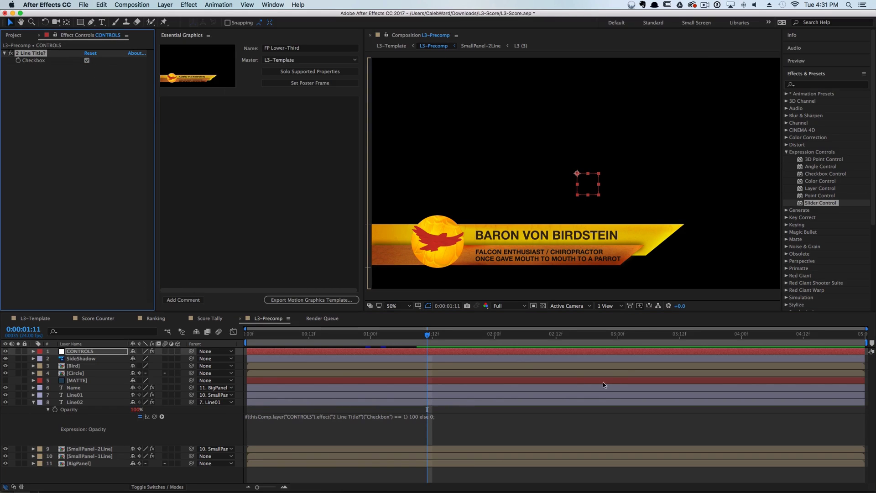
pyautogui.click(87, 61)
pyautogui.click(36, 402)
# Step: Give SmallPanel-2Line's Opacity the expression if (2 Line Title? checkbox == 1) 100 else 0
pyautogui.click(90, 411)
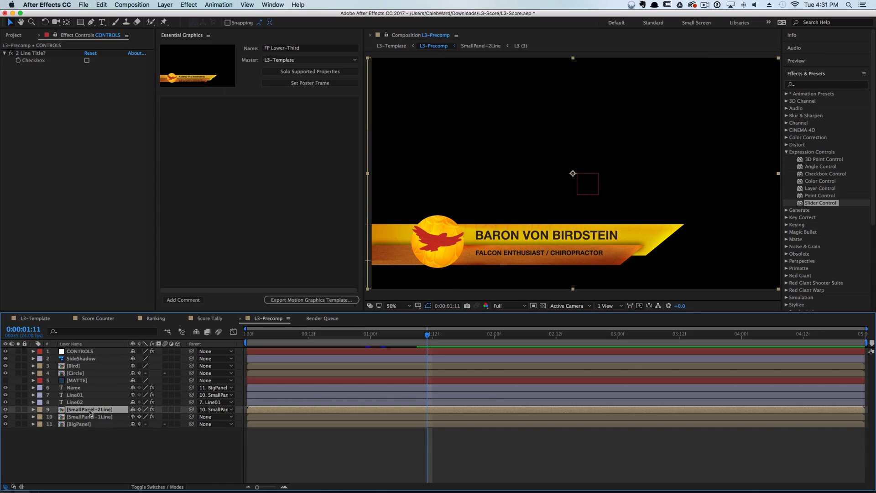
pyautogui.press('t')
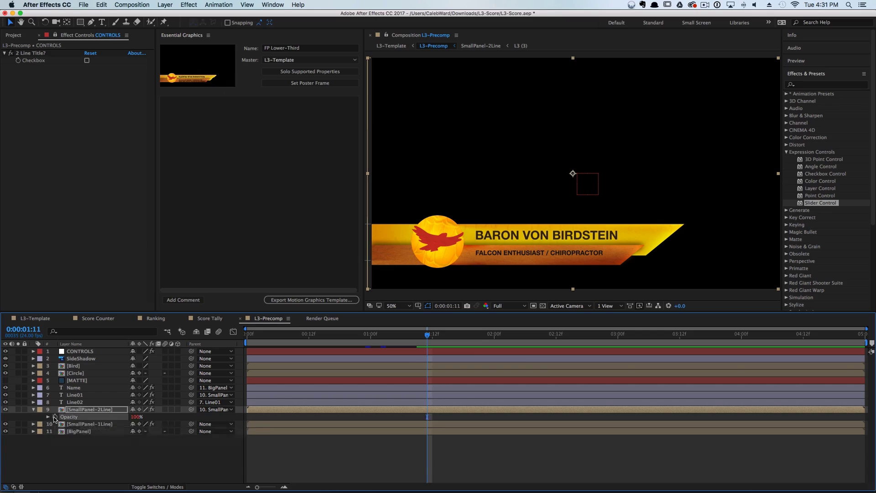
pyautogui.keyDown('alt'); pyautogui.click(55, 417); pyautogui.keyUp('alt')
pyautogui.write('if(')
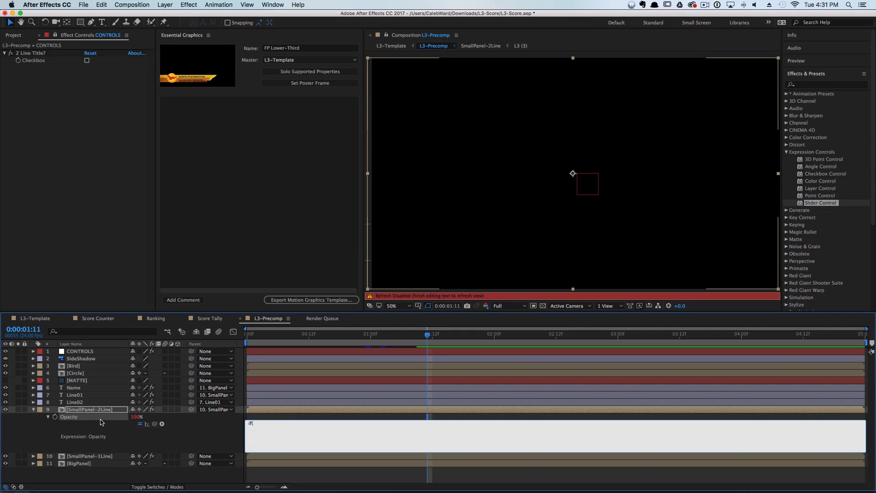
pyautogui.moveTo(154, 423); pyautogui.dragTo(27, 61)
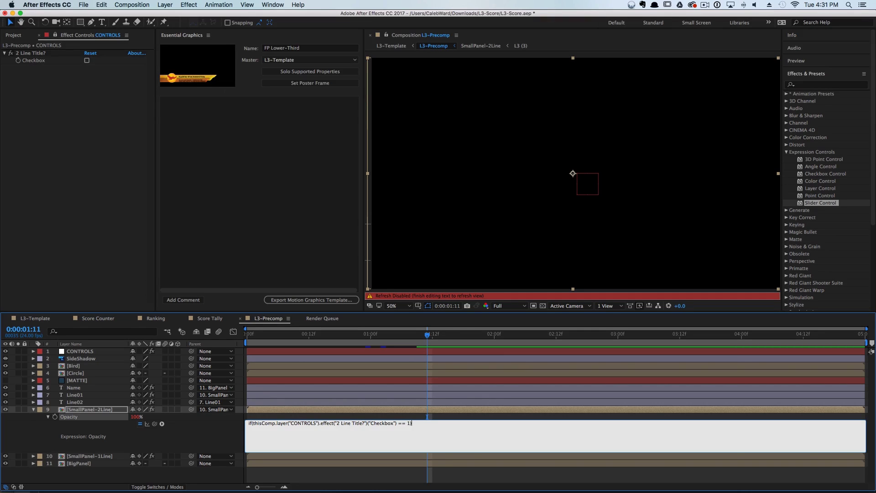
pyautogui.write('100 else 0;')
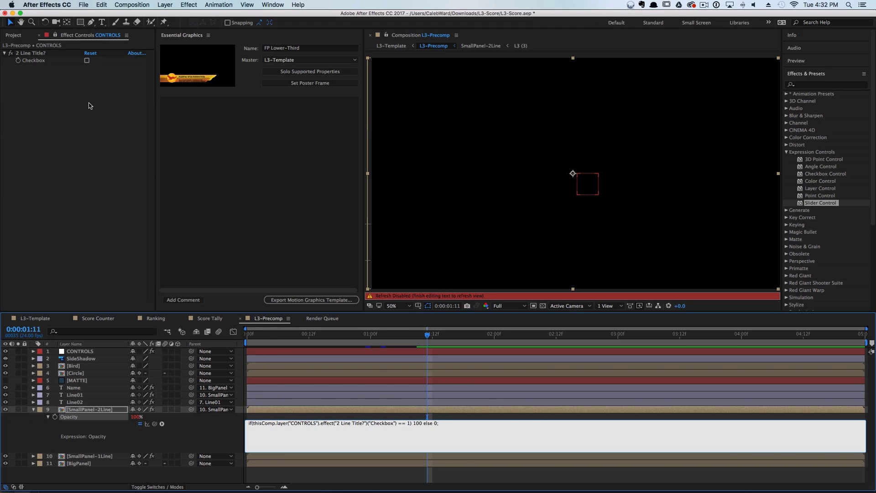
pyautogui.click(438, 416)
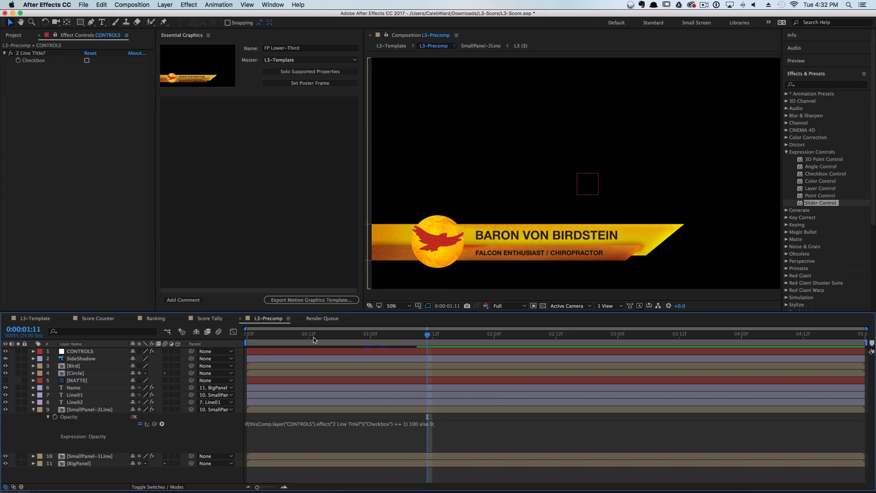
# Step: Toggle the '2 Line Title?' checkbox to test the panel, leaving it ticked
pyautogui.click(86, 61)
pyautogui.click(87, 61)
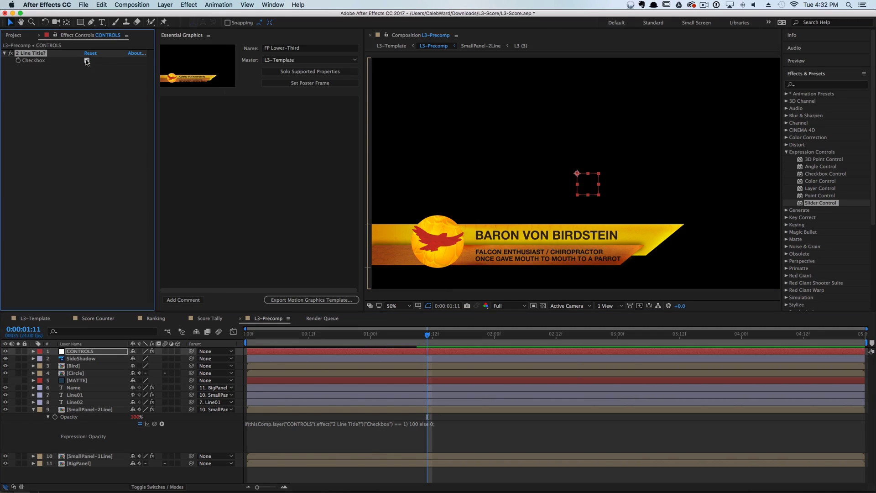
pyautogui.click(87, 61)
pyautogui.click(87, 60)
pyautogui.click(33, 409)
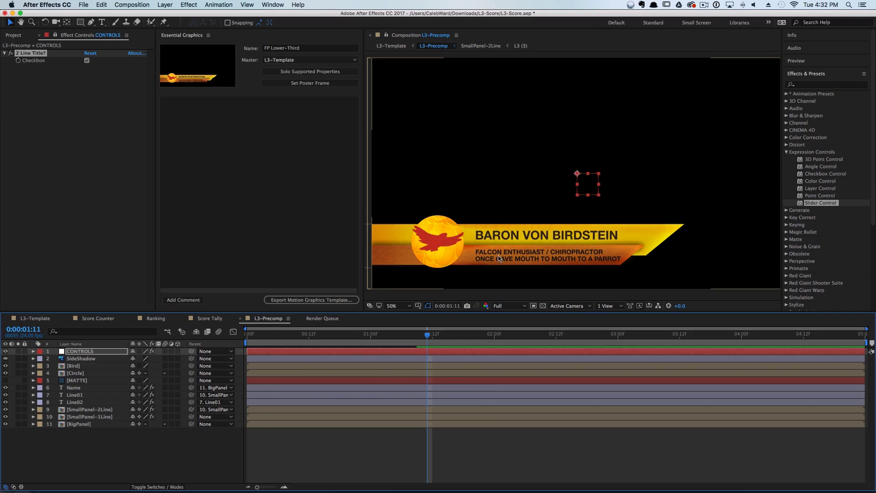
# Step: Turn on the transparency grid and apply the Drop Shadow effect to the BigPanel layer
pyautogui.click(199, 454)
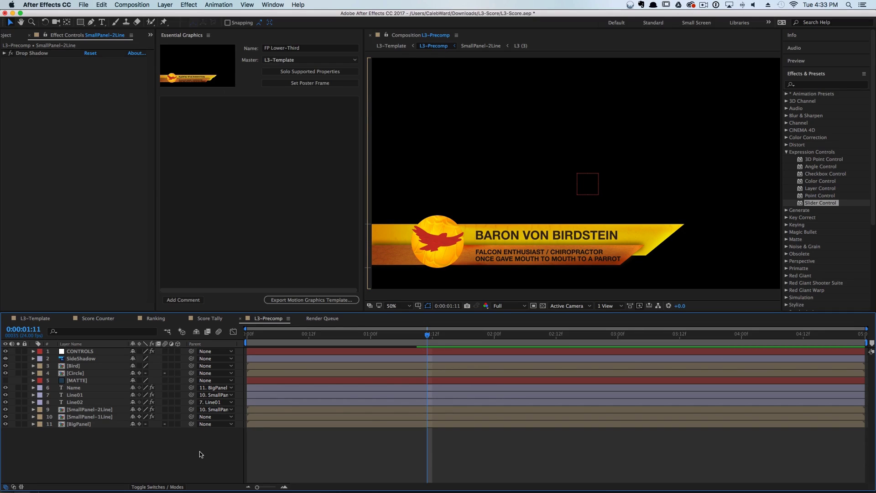
pyautogui.click(542, 305)
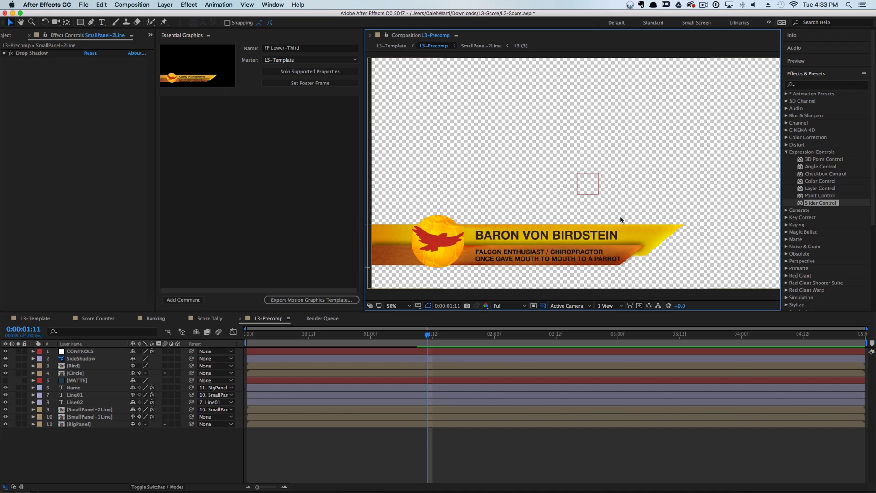
pyautogui.click(820, 85)
pyautogui.write('d')
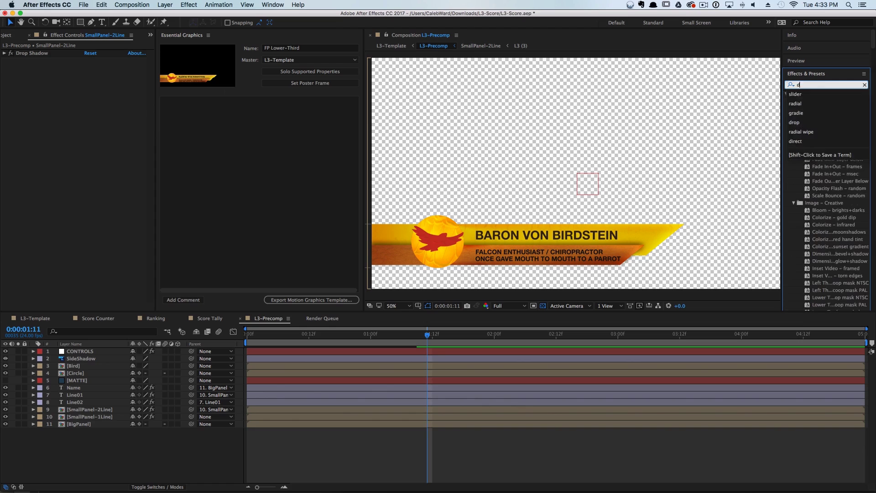
pyautogui.write('rop s')
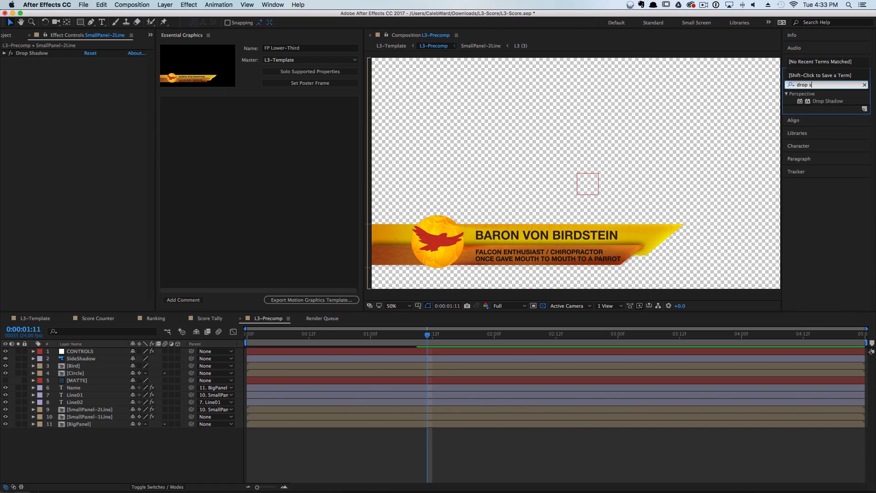
pyautogui.moveTo(834, 101); pyautogui.dragTo(108, 424)
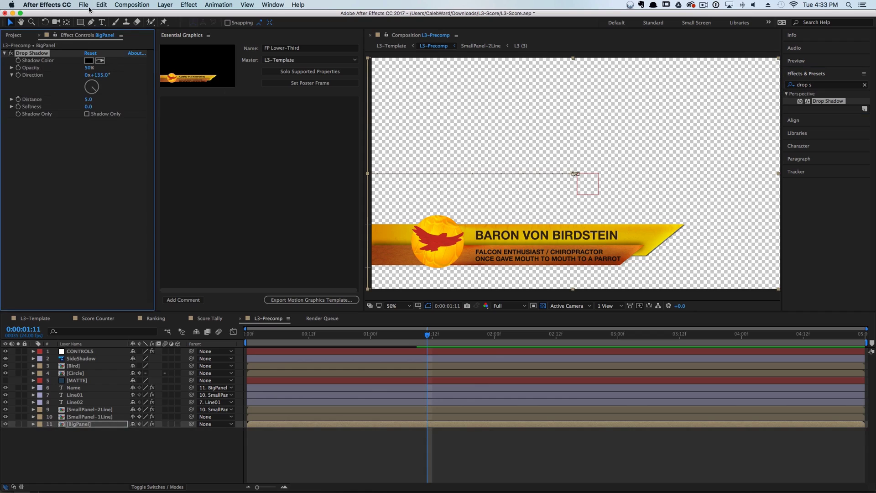
# Step: Set the drop shadow colour to dark brown #332812 and its softness to 74
pyautogui.click(90, 62)
pyautogui.moveTo(608, 400); pyautogui.dragTo(564, 385)
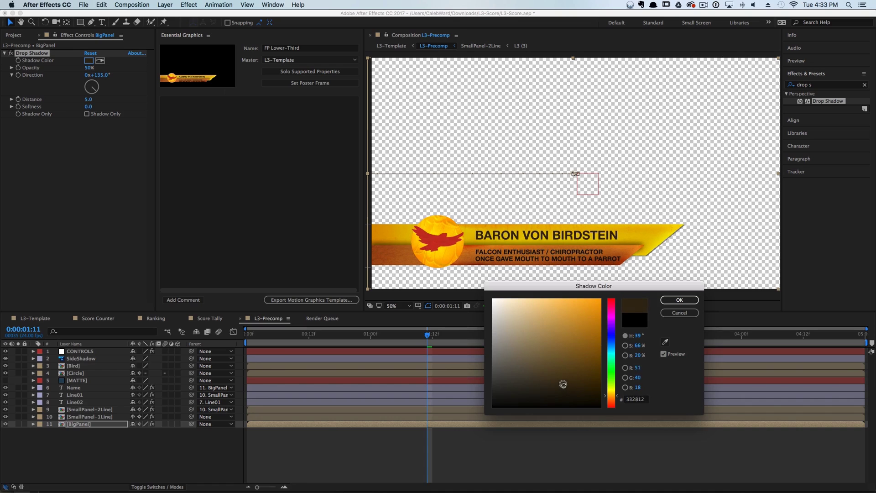
pyautogui.click(679, 300)
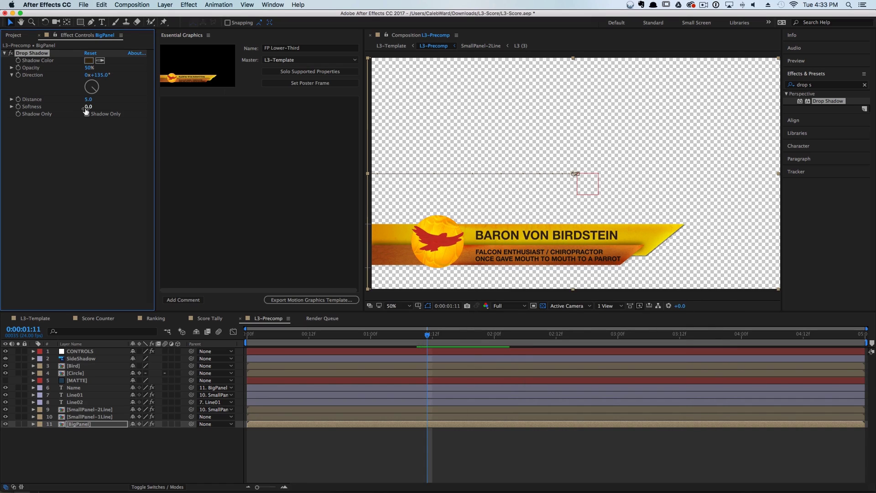
pyautogui.moveTo(89, 106); pyautogui.dragTo(119, 107)
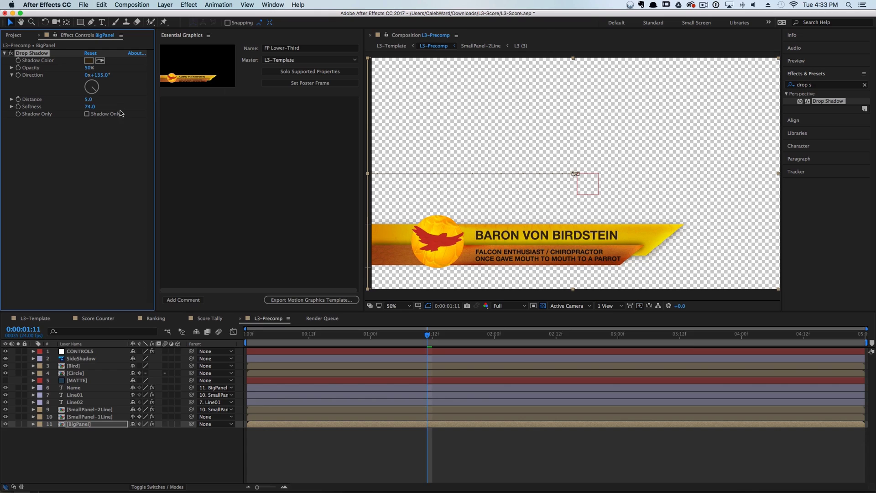
pyautogui.click(178, 468)
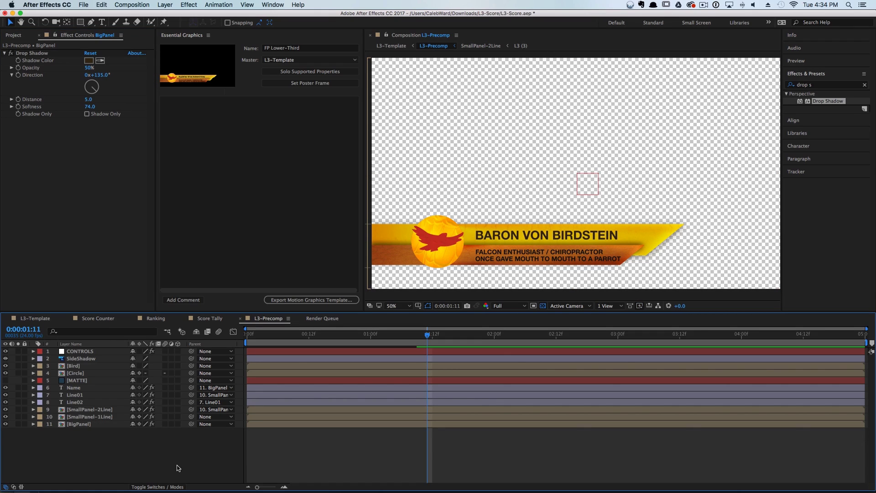
# Step: Keep L3-Template as master, name the template 'FP Lower-Third Example', and solo supported properties
pyautogui.click(215, 223)
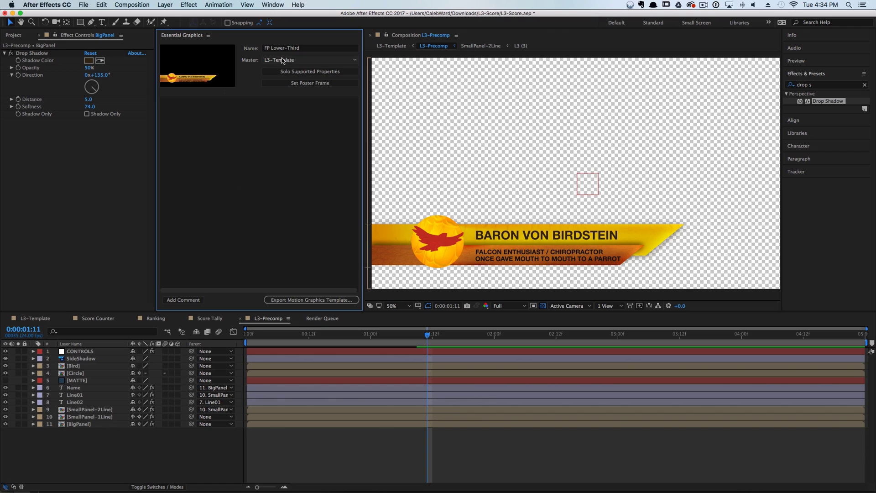
pyautogui.click(305, 59)
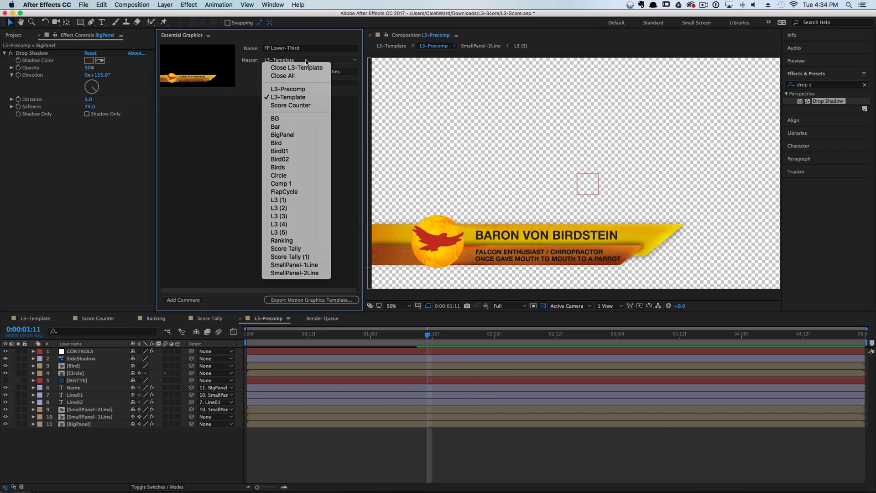
pyautogui.click(294, 97)
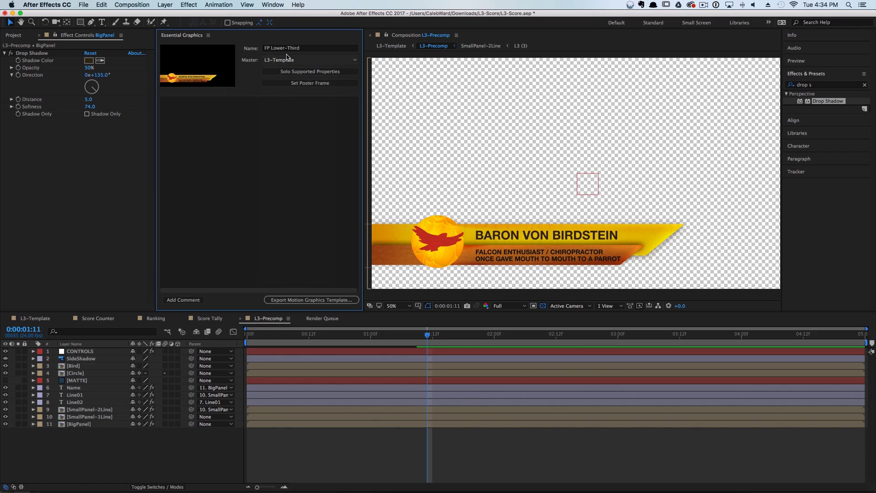
pyautogui.click(320, 48)
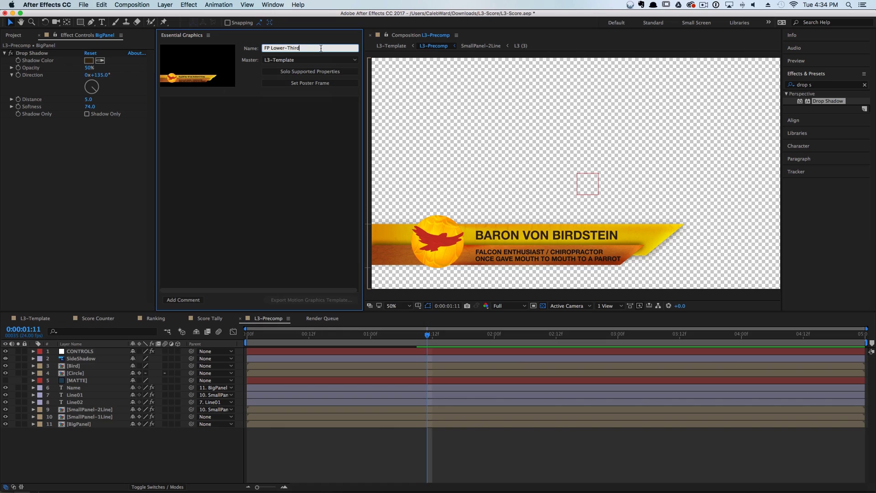
pyautogui.write('Example')
pyautogui.click(268, 151)
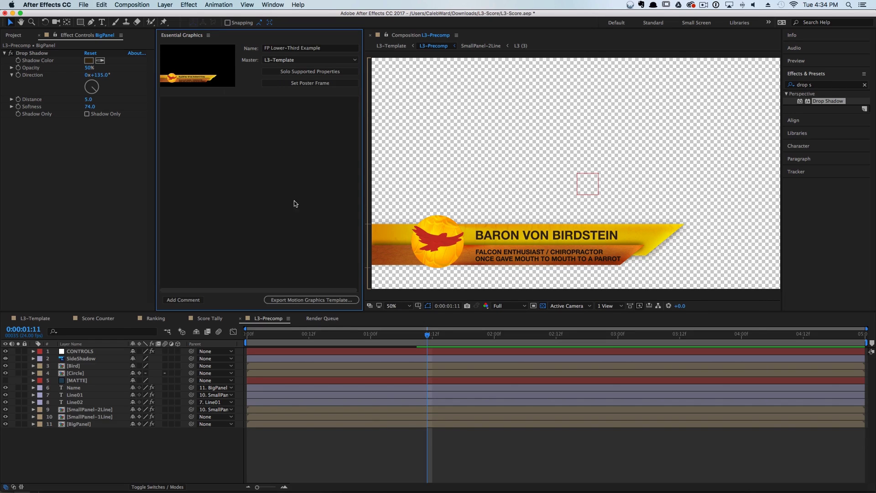
pyautogui.click(299, 73)
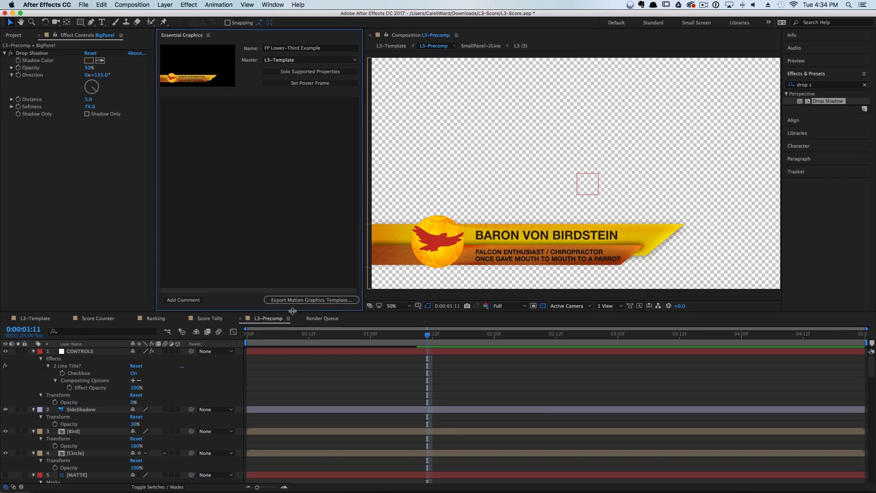
# Step: Add the CONTROLS checkbox to the template controls with the label '2 Line?'
pyautogui.moveTo(292, 306); pyautogui.dragTo(297, 269)
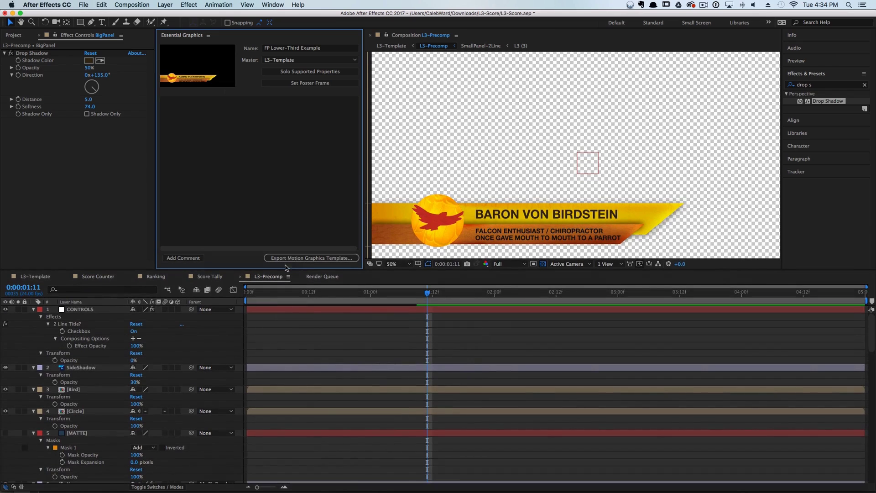
pyautogui.moveTo(83, 332); pyautogui.dragTo(235, 183)
pyautogui.click(196, 103)
pyautogui.write('2 Line?')
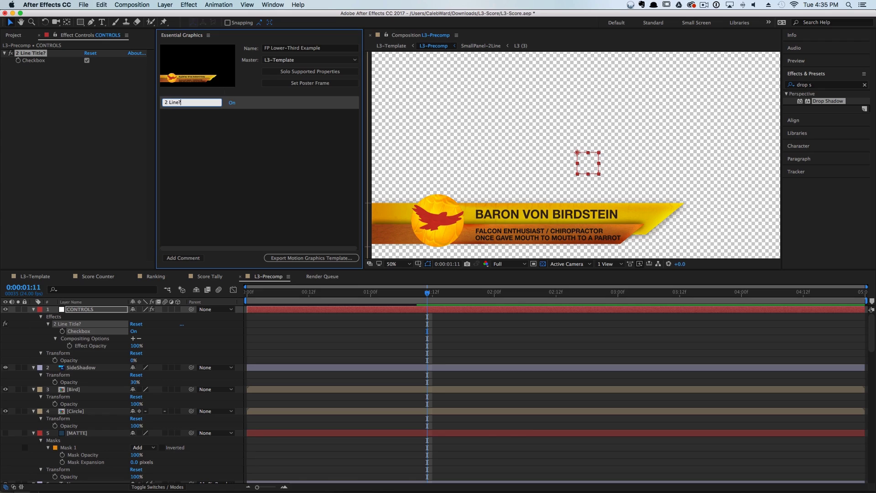
pyautogui.press('Return')
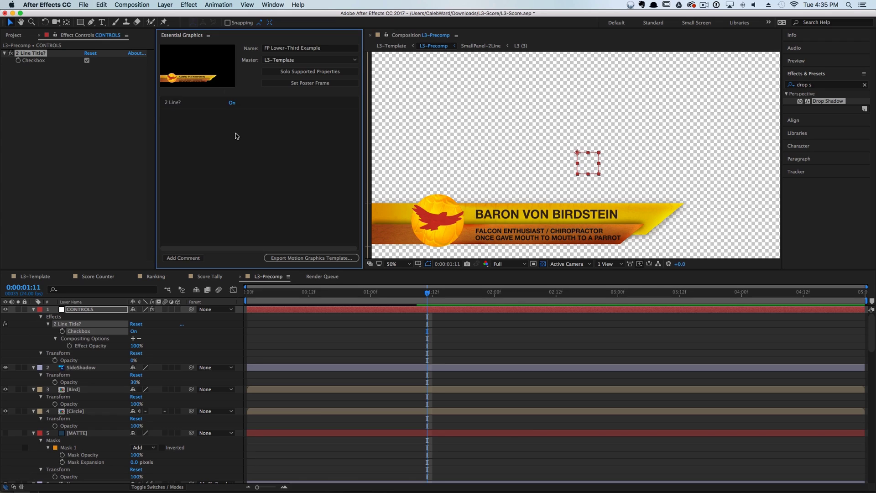
# Step: Add the Name and Line01 source text as template controls labelled 'Name' and '1 Line'
pyautogui.scroll(-8, 105, 374)
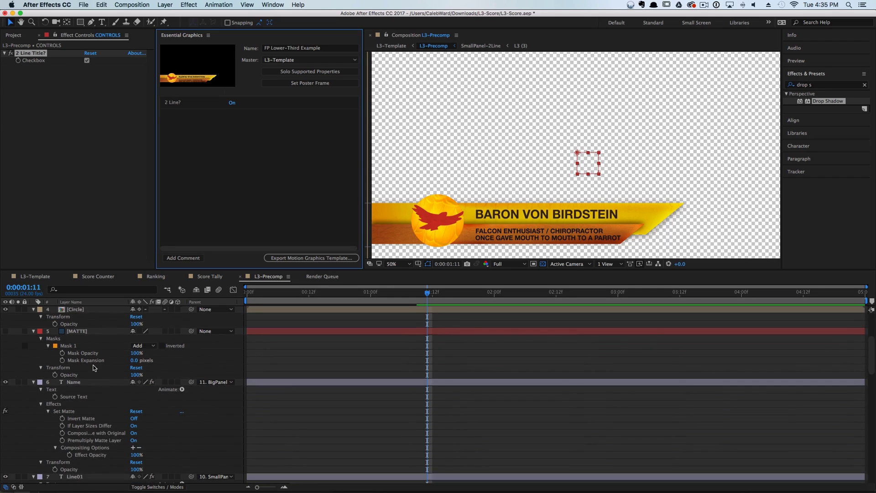
pyautogui.moveTo(79, 383); pyautogui.dragTo(179, 120)
pyautogui.click(198, 115)
pyautogui.write('Name')
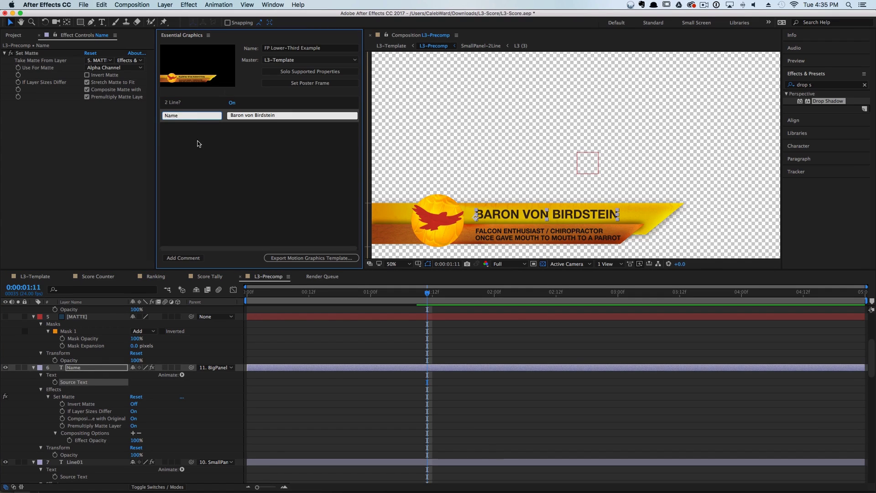
pyautogui.press('Return')
pyautogui.scroll(-4, 86, 403)
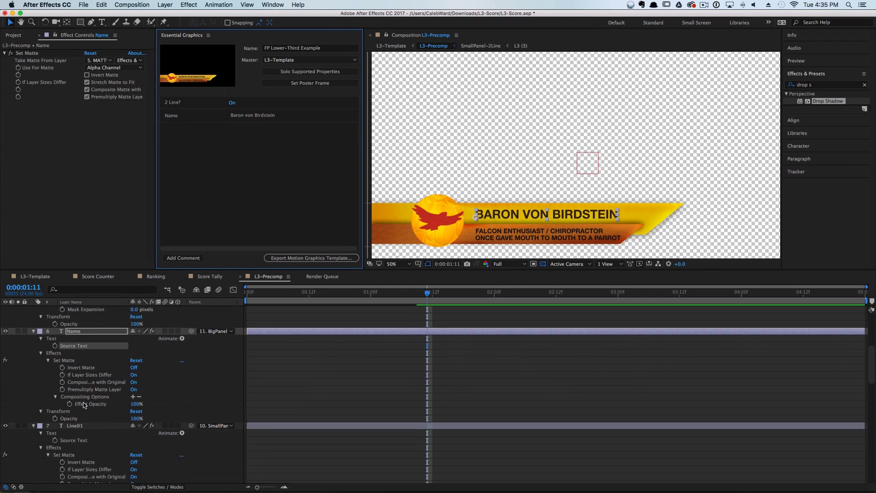
pyautogui.scroll(-3, 86, 404)
pyautogui.moveTo(80, 389); pyautogui.dragTo(219, 153)
pyautogui.click(195, 129)
pyautogui.write('1')
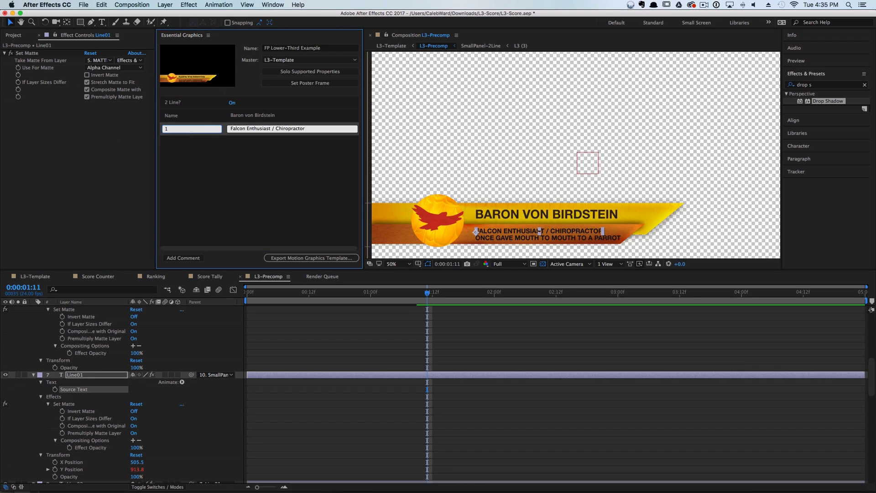
pyautogui.write(' Line')
pyautogui.click(228, 188)
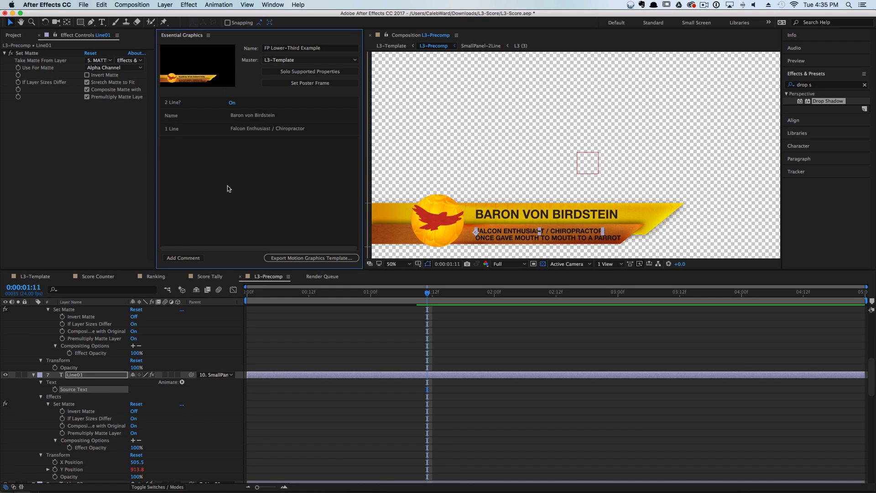
# Step: Add Line02's Source Text as a template control labelled '2 Line'
pyautogui.scroll(-5, 96, 404)
pyautogui.moveTo(85, 406); pyautogui.dragTo(218, 159)
pyautogui.click(180, 143)
pyautogui.write('2 Line')
pyautogui.click(259, 195)
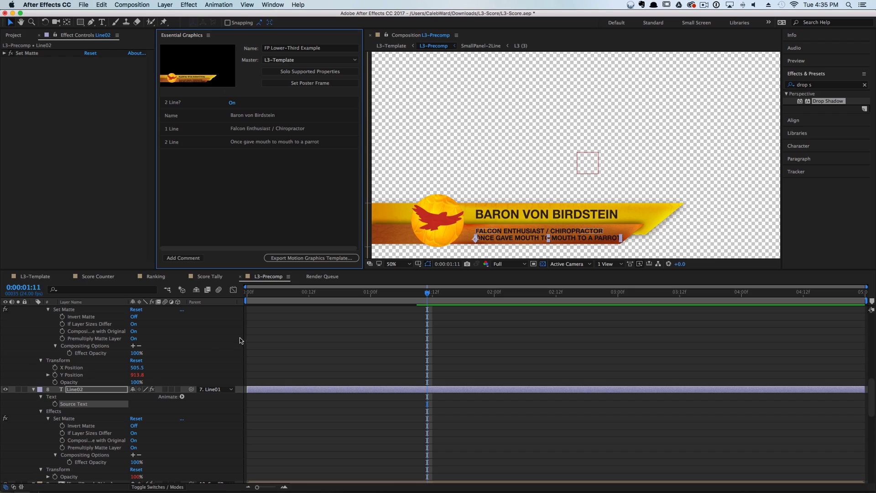
pyautogui.scroll(-3, 209, 345)
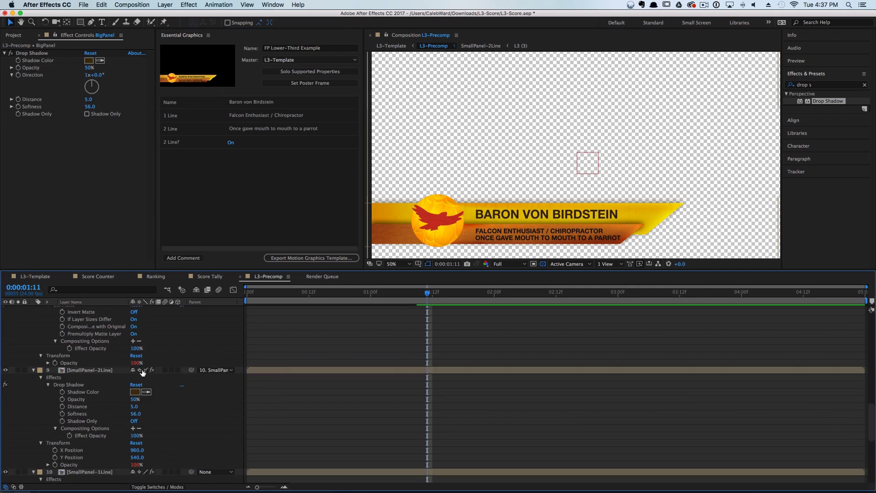
# Step: Add BigPanel's Drop Shadow Opacity to the template as a control labelled 'Drop Shadow'
pyautogui.scroll(-13, 142, 371)
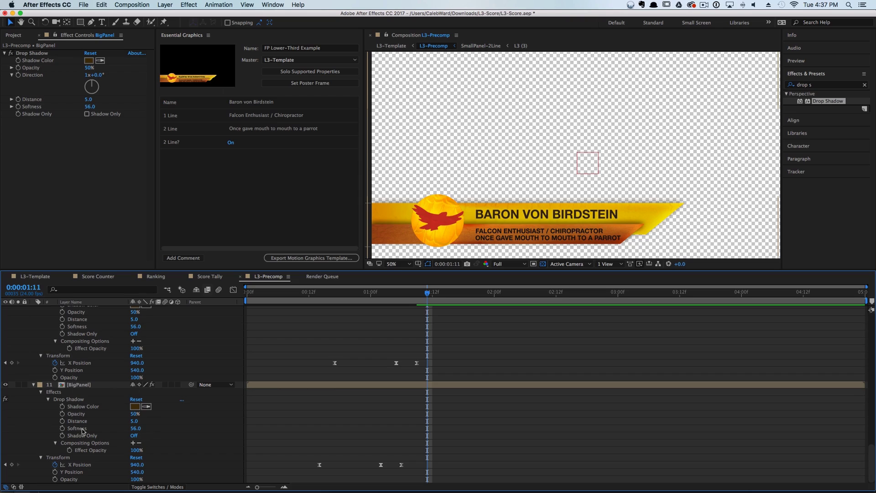
pyautogui.moveTo(85, 415); pyautogui.dragTo(213, 191)
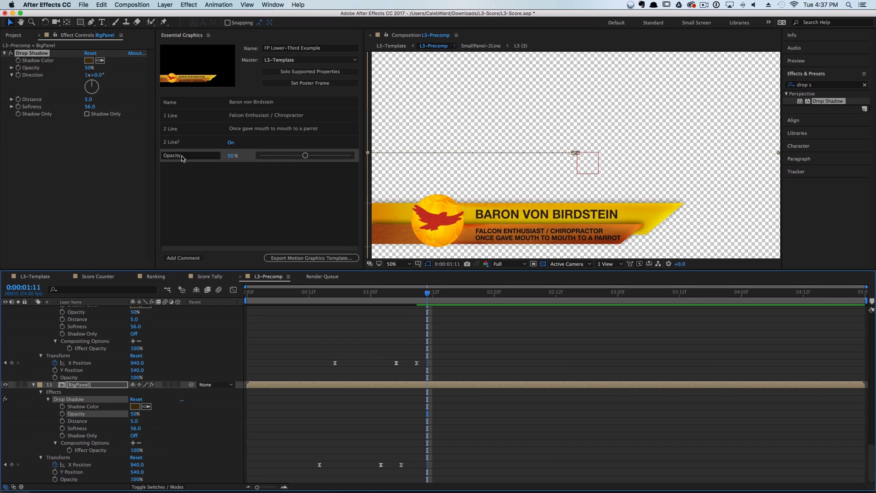
pyautogui.click(196, 156)
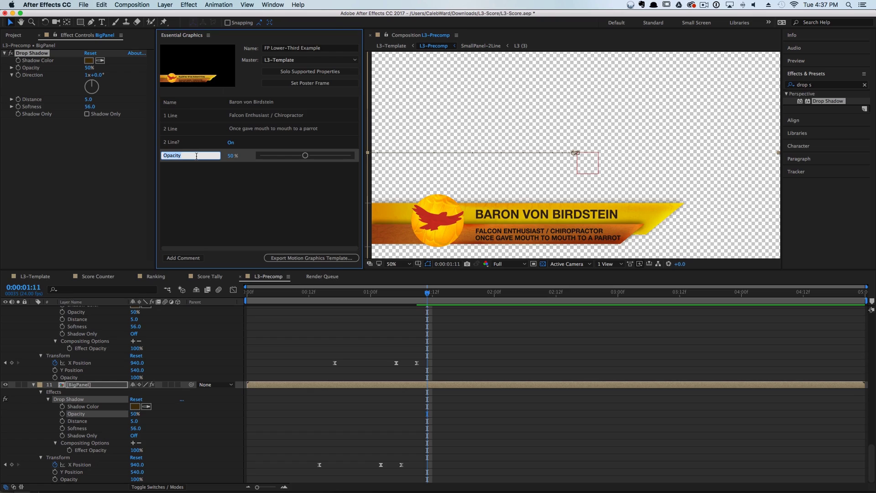
pyautogui.press('BackSpace')
pyautogui.write('Drop Shadow')
pyautogui.click(231, 188)
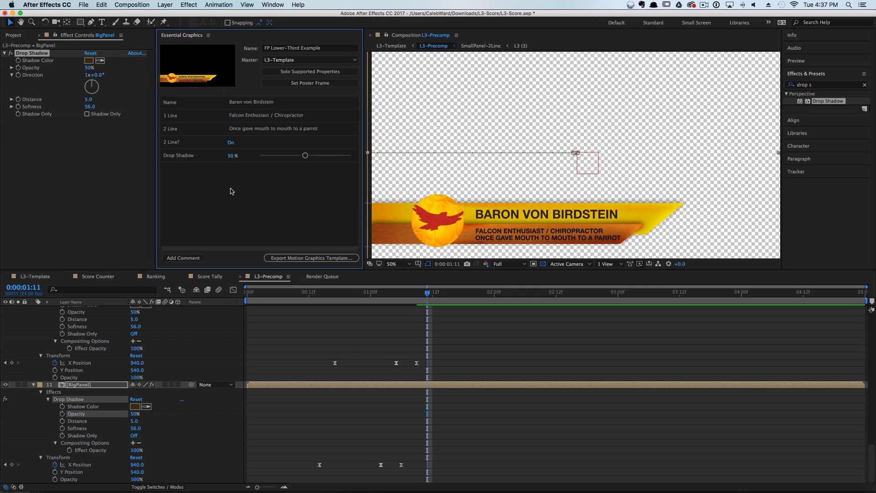
pyautogui.click(256, 103)
# Step: Change the title to Baron von Flamingo and the lines to 'Line 1 test' and 'Line 2 test'
pyautogui.doubleClick(266, 102)
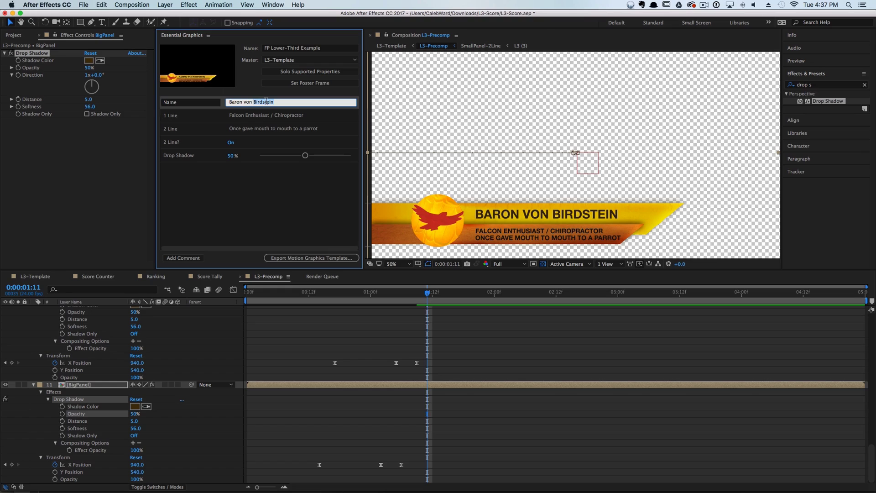
pyautogui.write('Flaminogo')
pyautogui.press('Return')
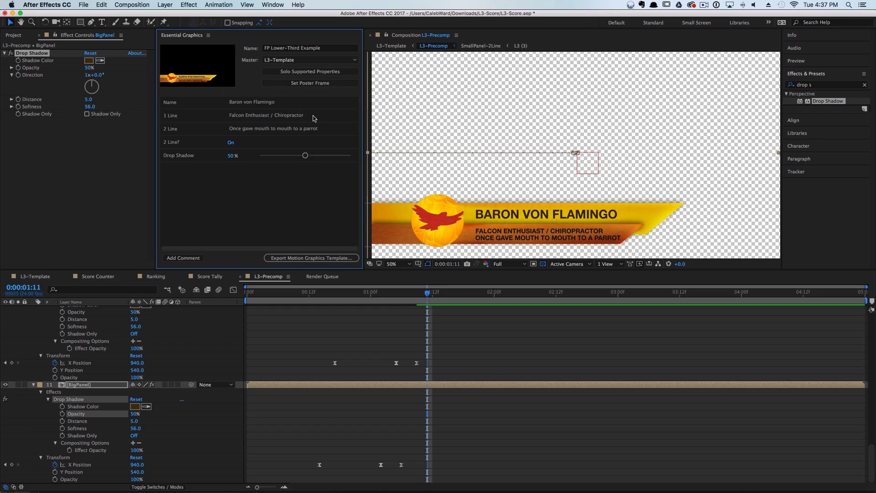
pyautogui.click(297, 115)
pyautogui.moveTo(298, 114); pyautogui.dragTo(224, 113)
pyautogui.write('Line 1 test')
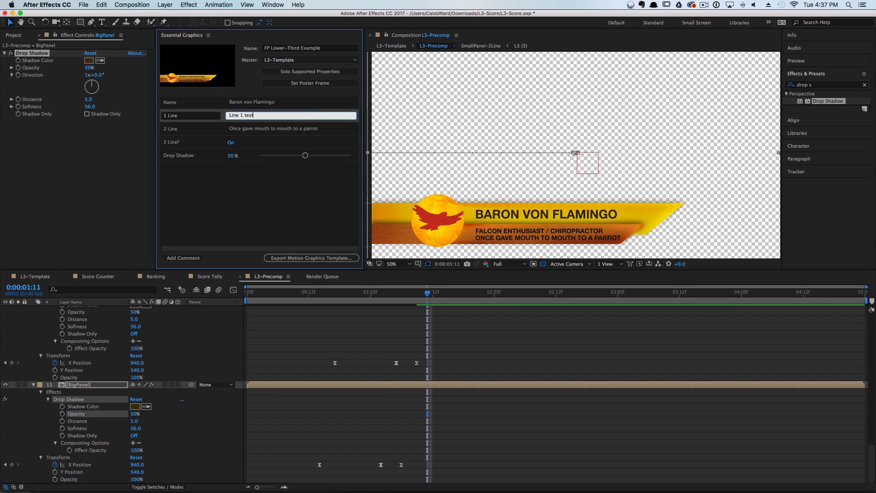
pyautogui.press('Return')
pyautogui.click(248, 130)
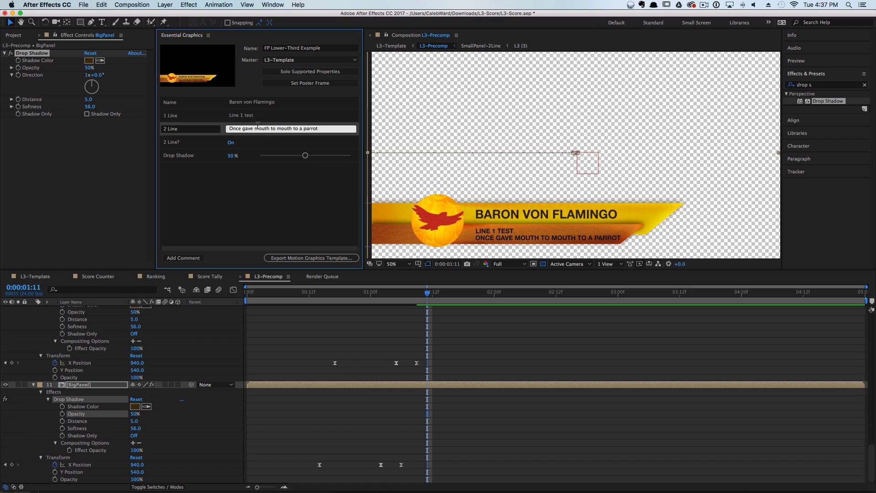
pyautogui.moveTo(341, 128); pyautogui.dragTo(186, 128)
pyautogui.write('Li')
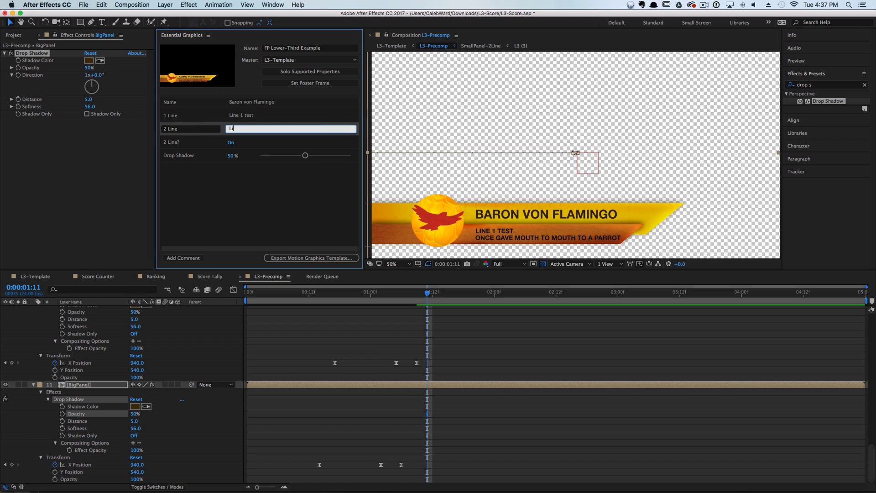
pyautogui.write('ne 2 test')
pyautogui.press('Return')
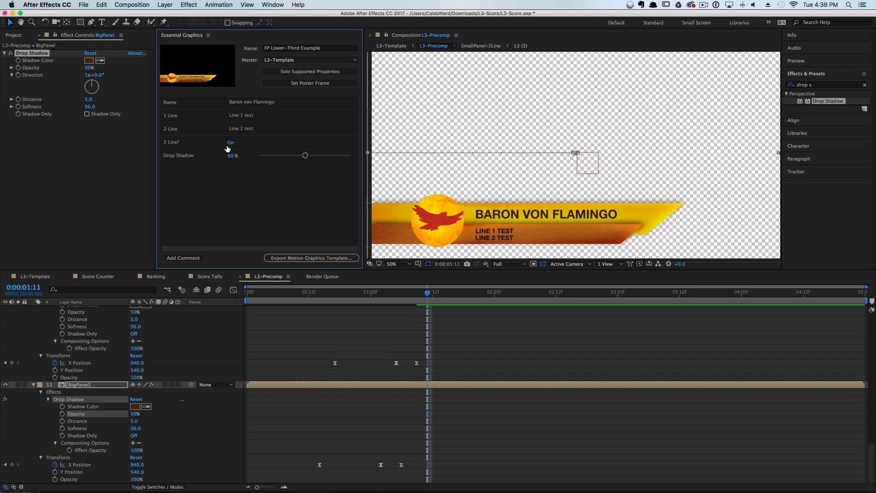
# Step: Test the 2 Line? toggle, leave it off, and set the Drop Shadow slider to 30%
pyautogui.click(230, 143)
pyautogui.click(231, 142)
pyautogui.click(231, 143)
pyautogui.click(231, 143)
pyautogui.click(230, 143)
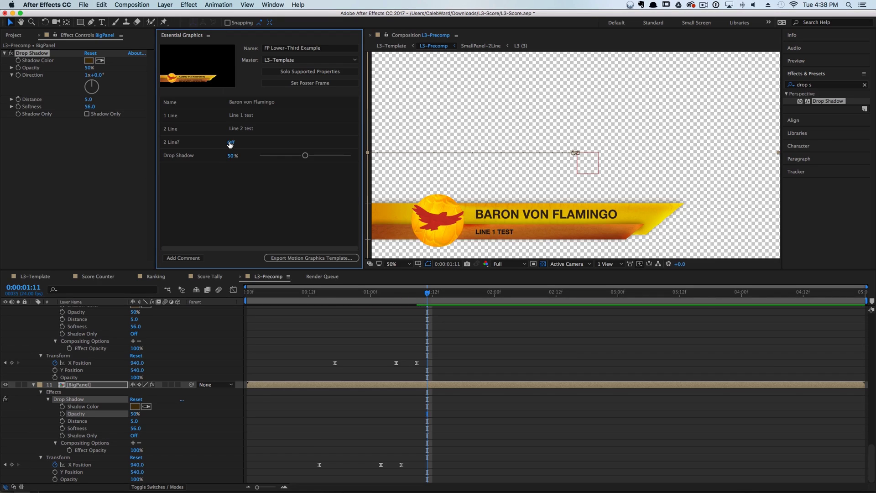
pyautogui.moveTo(305, 156); pyautogui.dragTo(283, 158)
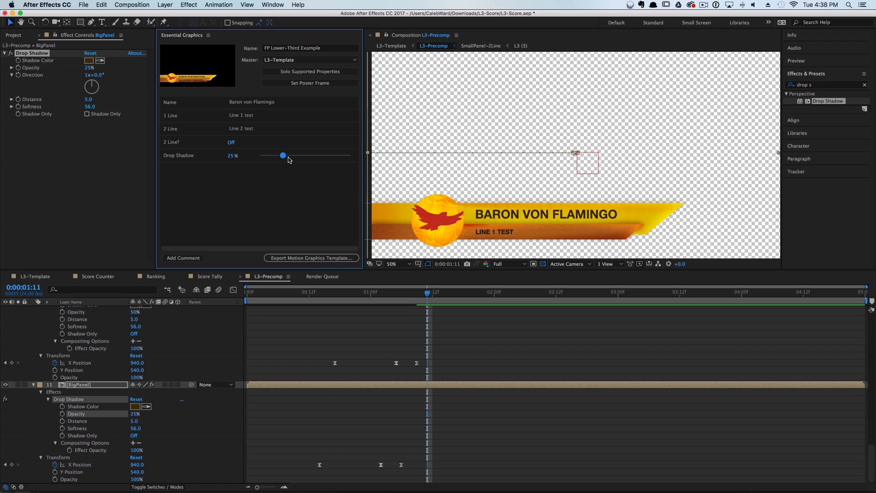
pyautogui.moveTo(283, 158)
pyautogui.mouseDown()
pyautogui.moveTo(300, 158)
pyautogui.moveTo(287, 158)
pyautogui.mouseUp()
# Step: Add a comment to the template controls reading 'Don't Push Above 30%!!!'
pyautogui.click(192, 258)
pyautogui.click(246, 168)
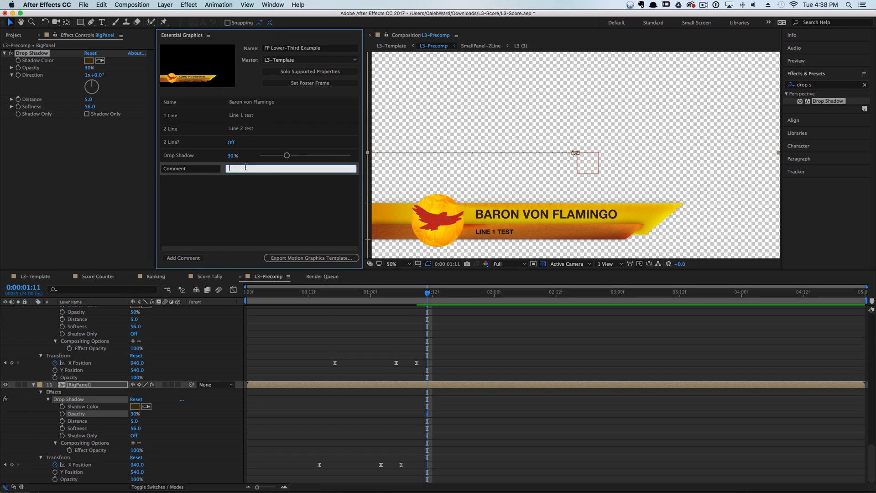
pyautogui.write("Don't Push Above 30%!!!")
pyautogui.click(218, 175)
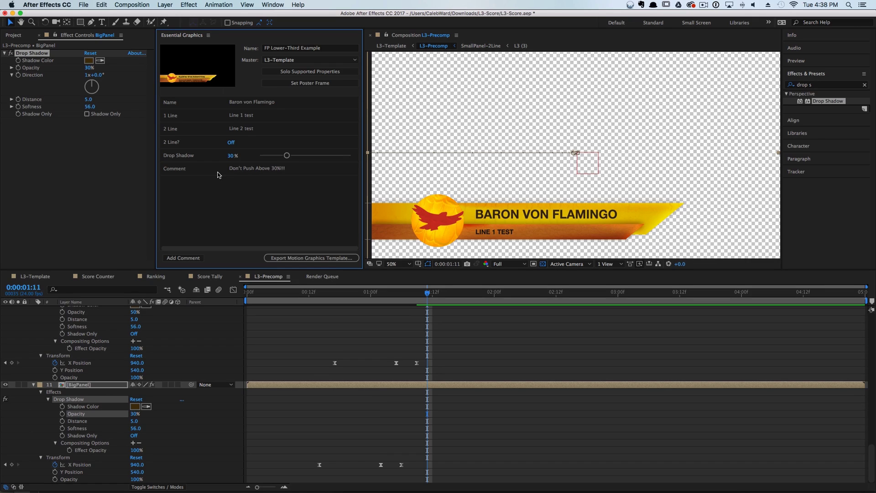
# Step: Save the project and export FP Lower-Third Example.mogrt to the local drive on the Desktop
pyautogui.click(304, 258)
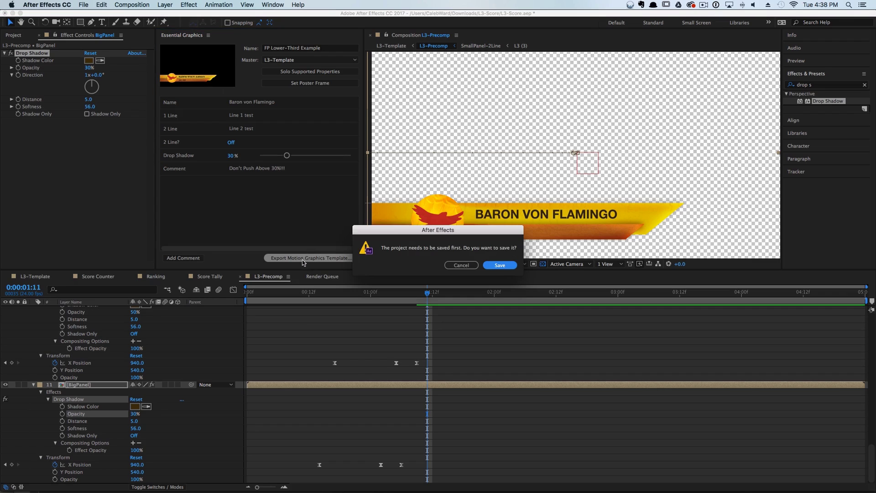
pyautogui.click(500, 266)
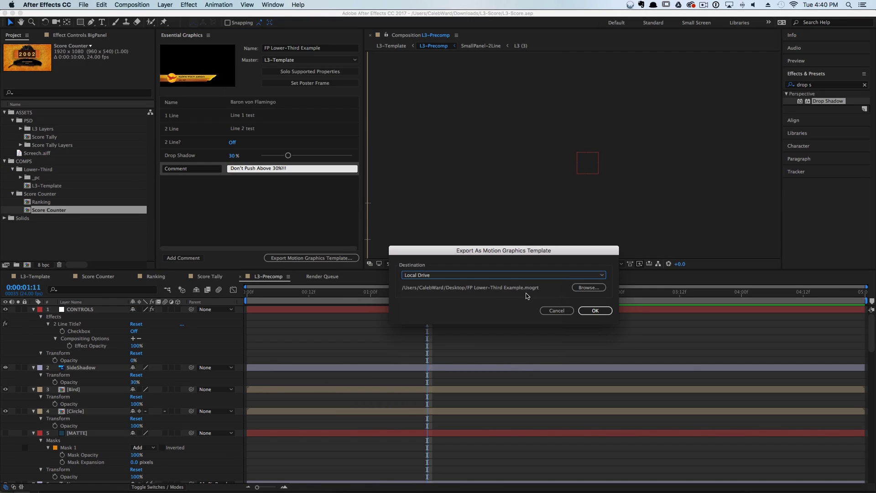
pyautogui.click(525, 276)
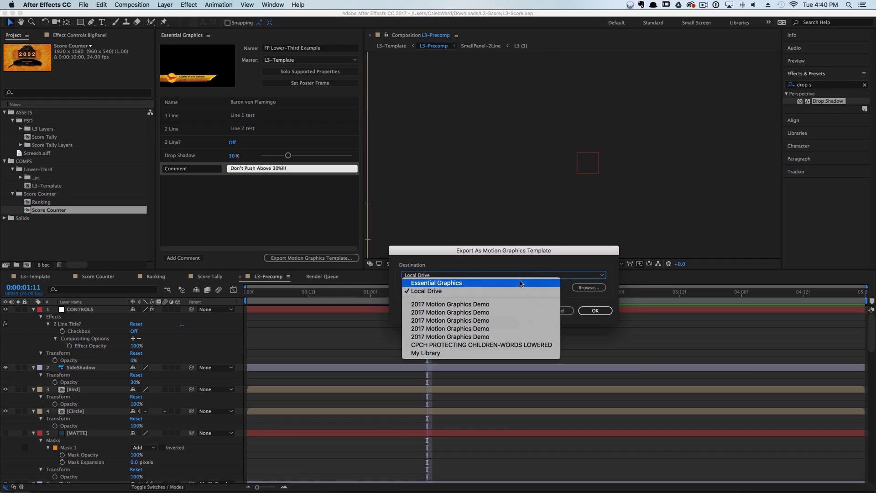
pyautogui.click(520, 284)
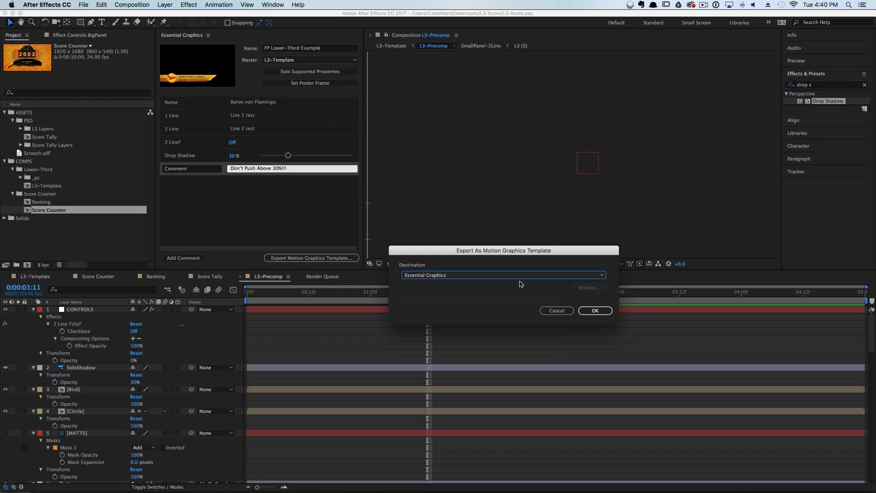
pyautogui.click(496, 278)
pyautogui.click(495, 289)
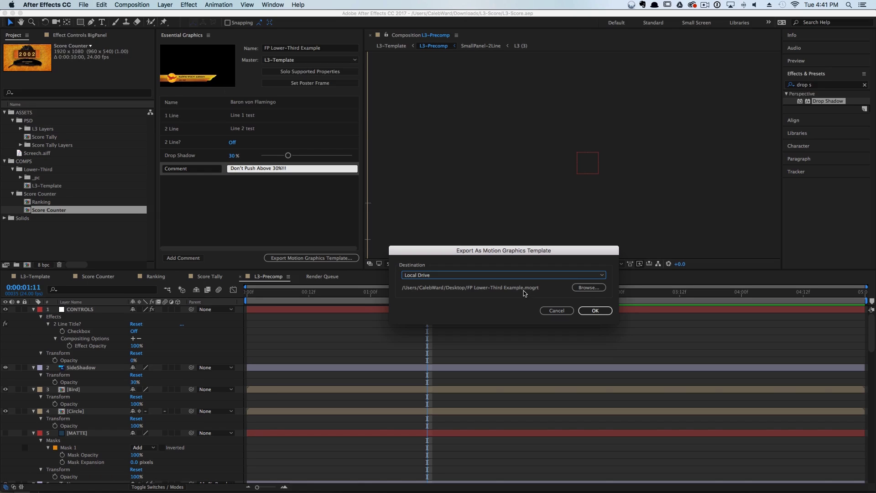
pyautogui.click(600, 311)
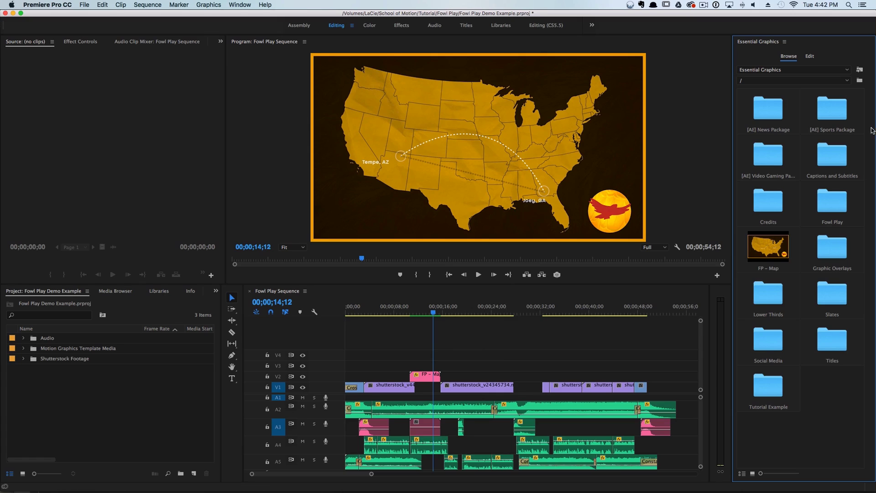
# Step: Install the FP Lower-Third Example.mogrt Motion Graphics Template
pyautogui.click(860, 69)
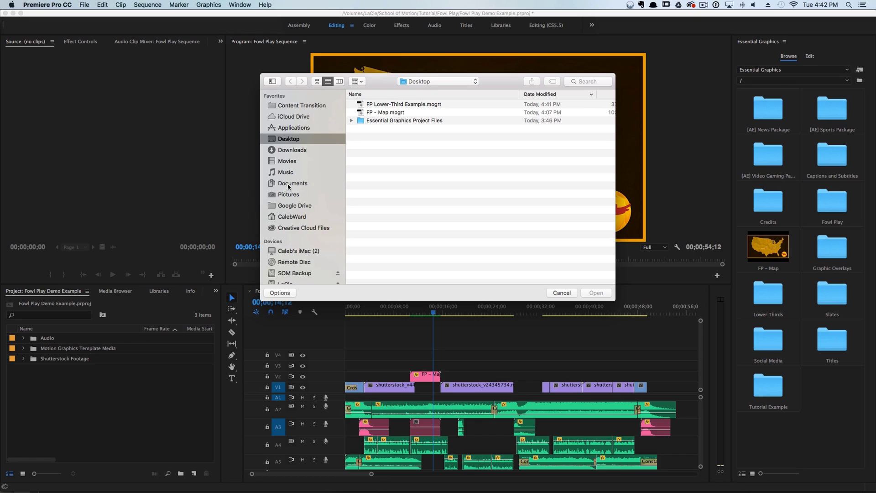
pyautogui.click(422, 105)
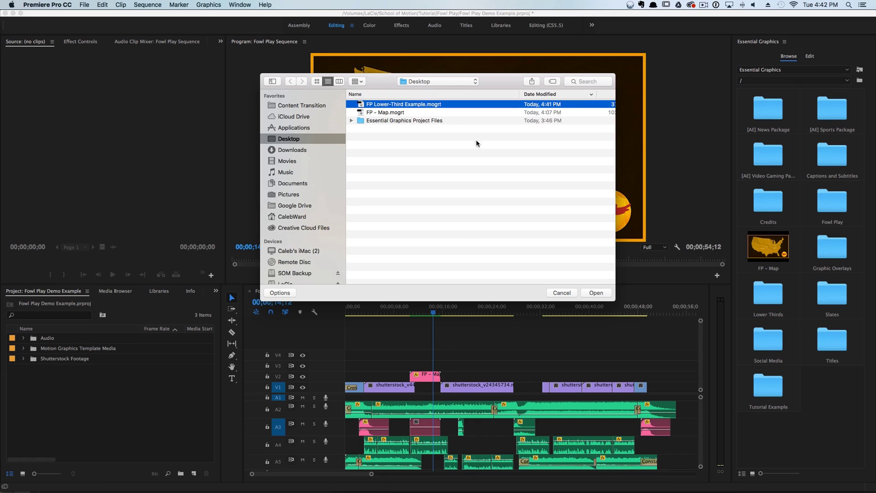
pyautogui.click(595, 293)
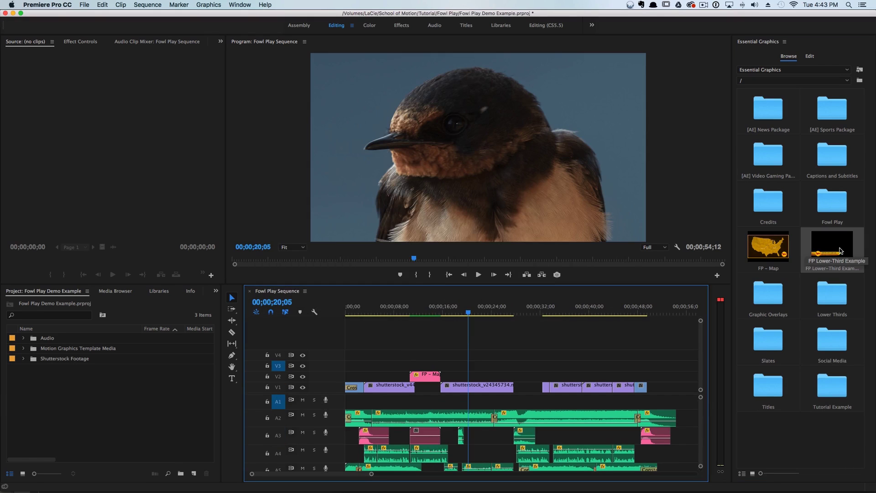
# Step: Place the lower-third on track V3 over the game-show footage, solo A3, and preview playback
pyautogui.moveTo(838, 252); pyautogui.dragTo(388, 368)
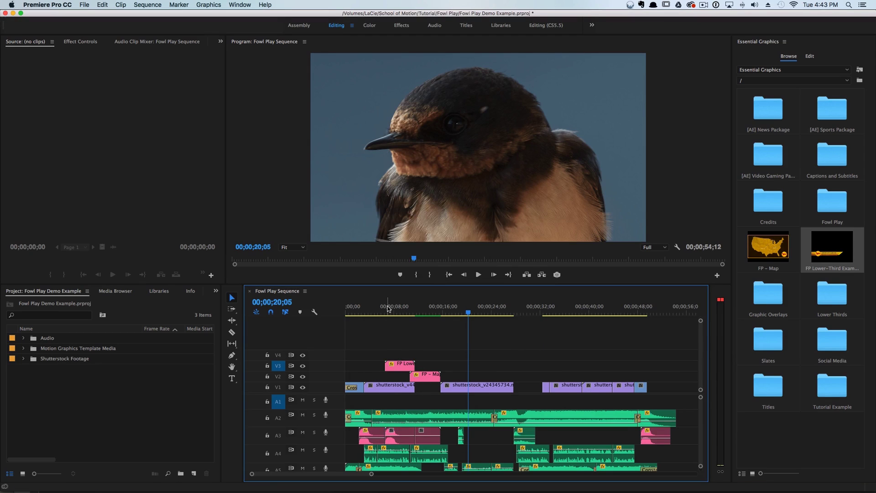
pyautogui.click(314, 433)
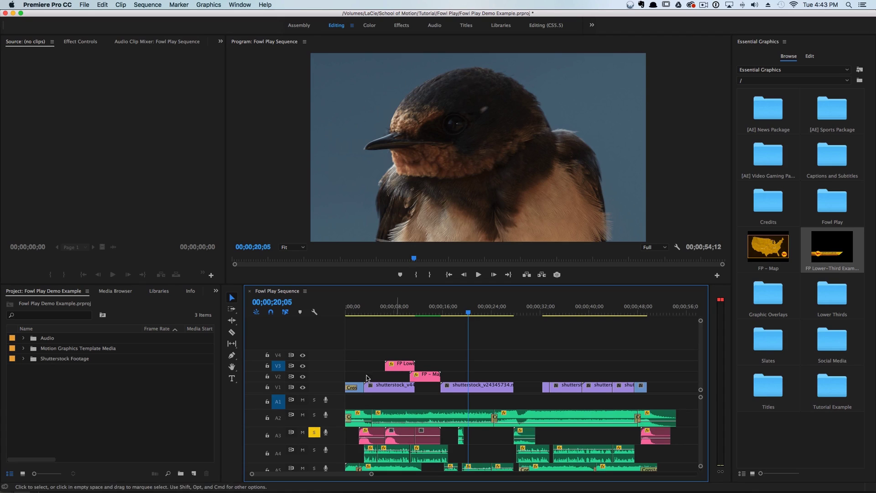
pyautogui.click(378, 312)
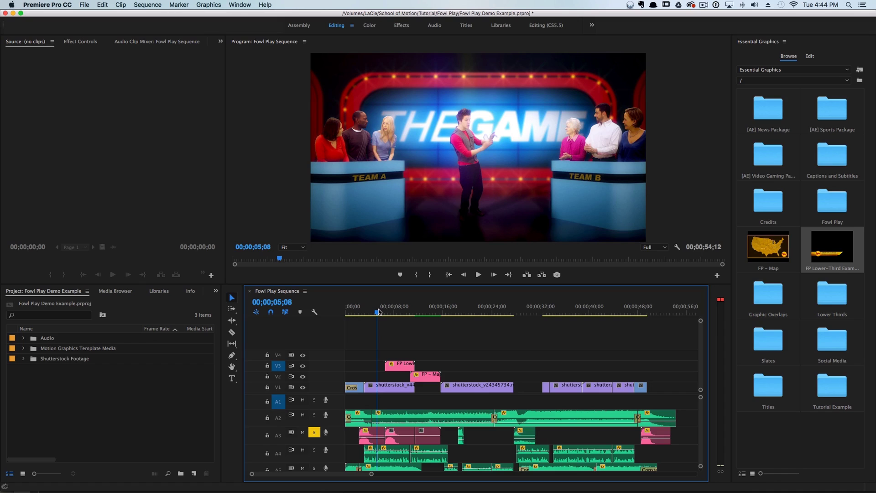
pyautogui.press('space')
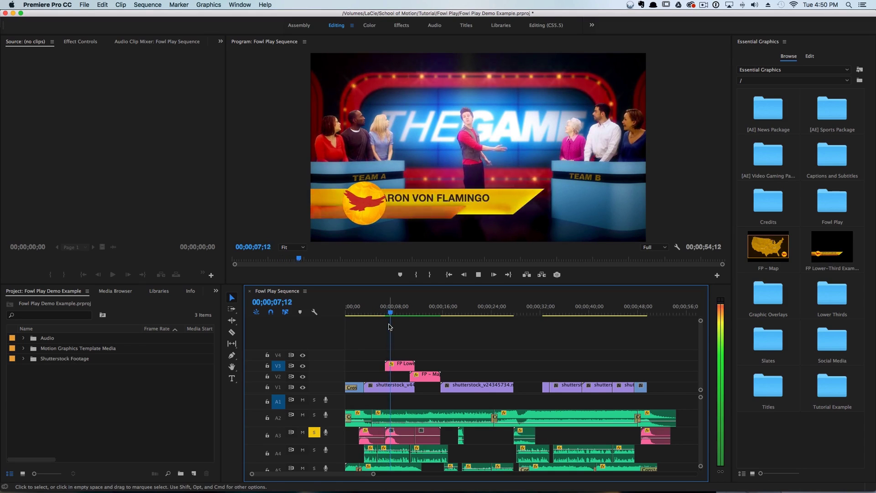
# Step: Stop playback near 9 seconds and replace the lower-third's Name field with a new person's name
pyautogui.click(400, 314)
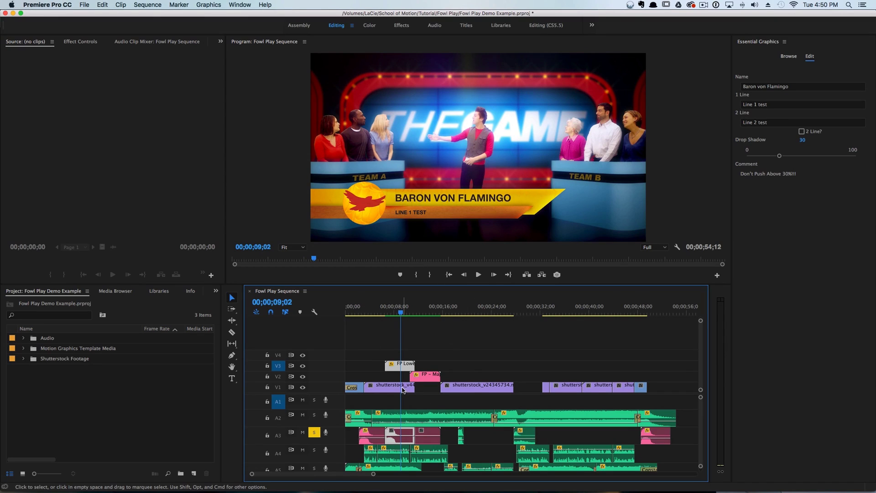
pyautogui.click(811, 63)
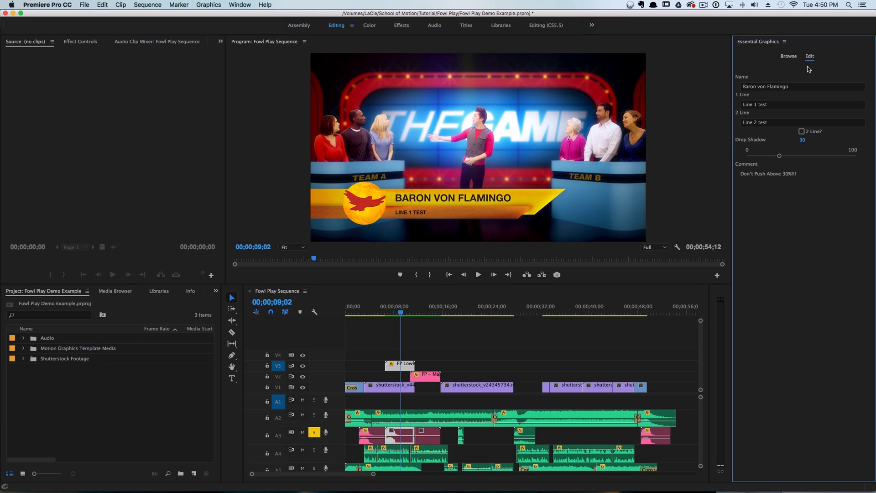
pyautogui.click(794, 88)
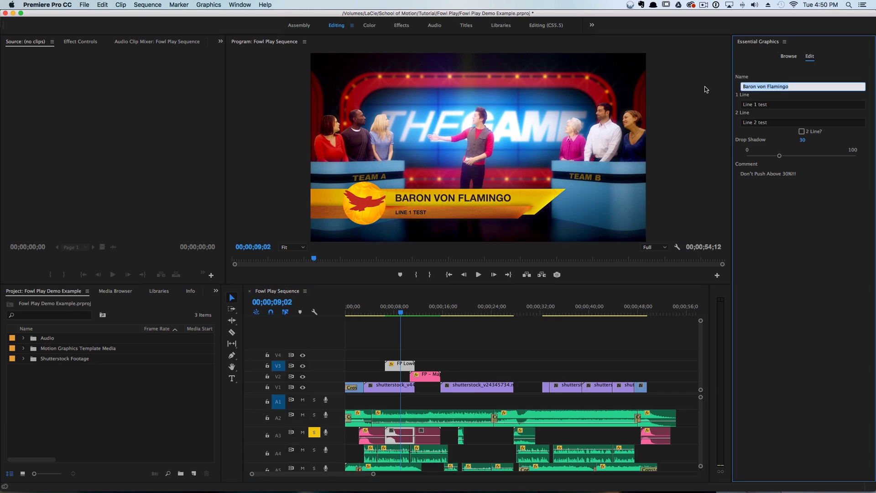
pyautogui.write('Joey Koreman')
pyautogui.click(800, 217)
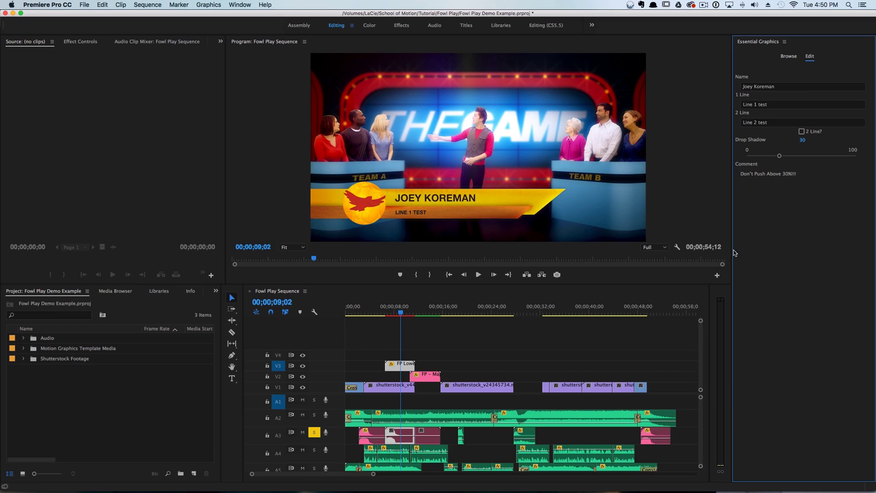
# Step: Set lines to 'Bird Enthusiast' and 'Loves Eating Bird Seed', enable '2 Line?', and set Drop Shadow to 22
pyautogui.click(778, 105)
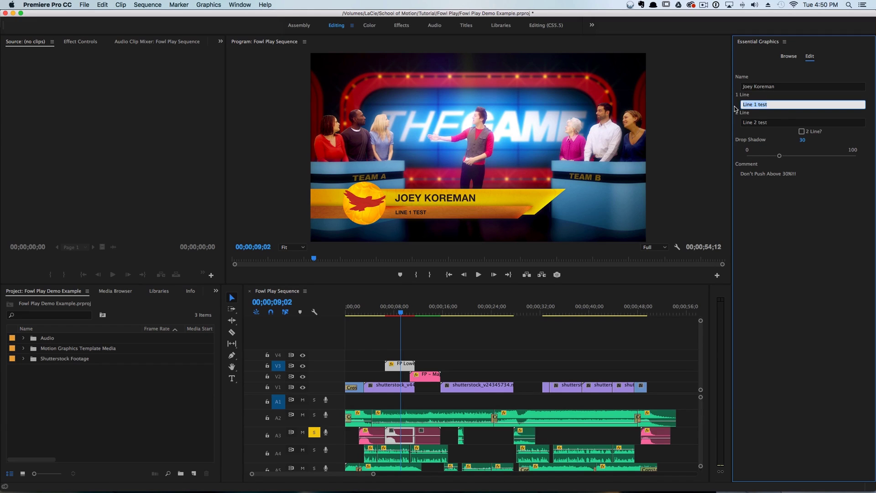
pyautogui.write('Bird Enthusiast')
pyautogui.click(767, 124)
pyautogui.moveTo(775, 122); pyautogui.dragTo(720, 124)
pyautogui.write('Love')
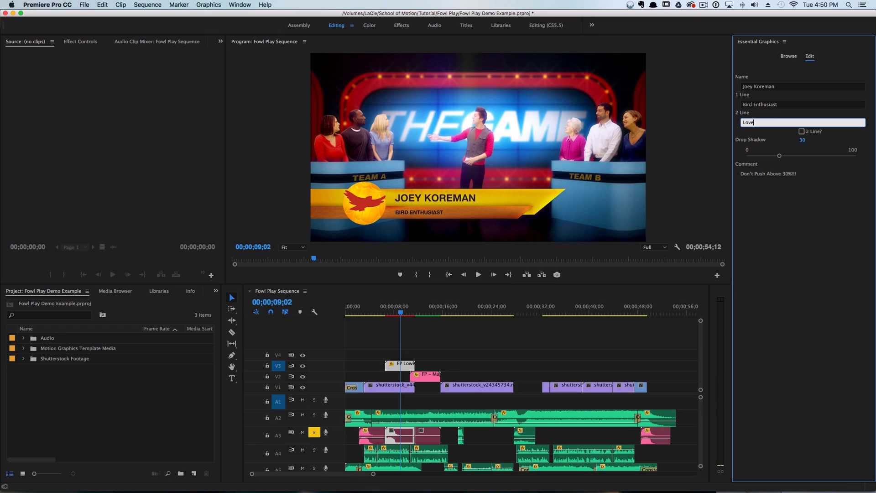
pyautogui.write('s Eating Bird Seed')
pyautogui.press('Return')
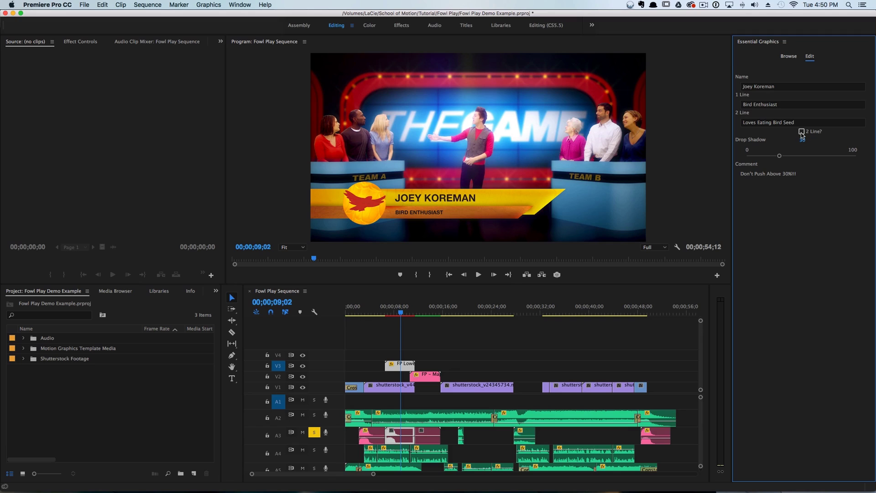
pyautogui.click(802, 132)
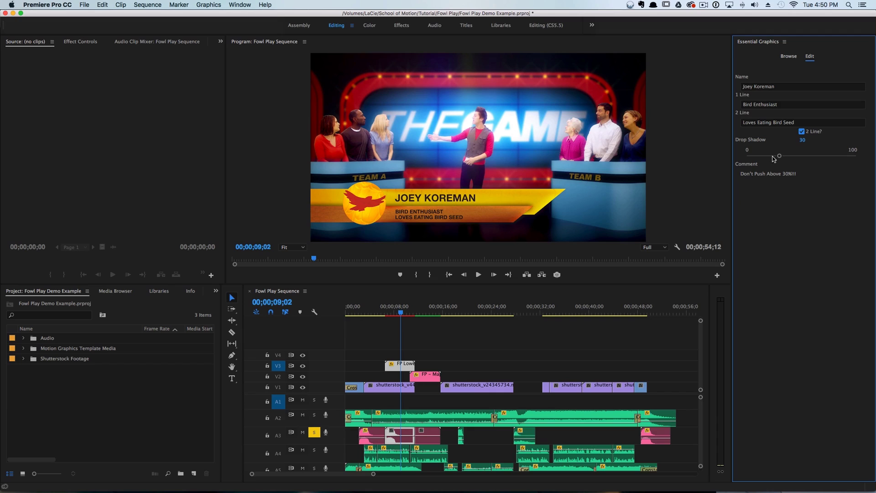
pyautogui.moveTo(779, 156)
pyautogui.mouseDown()
pyautogui.moveTo(761, 156)
pyautogui.moveTo(770, 157)
pyautogui.mouseUp()
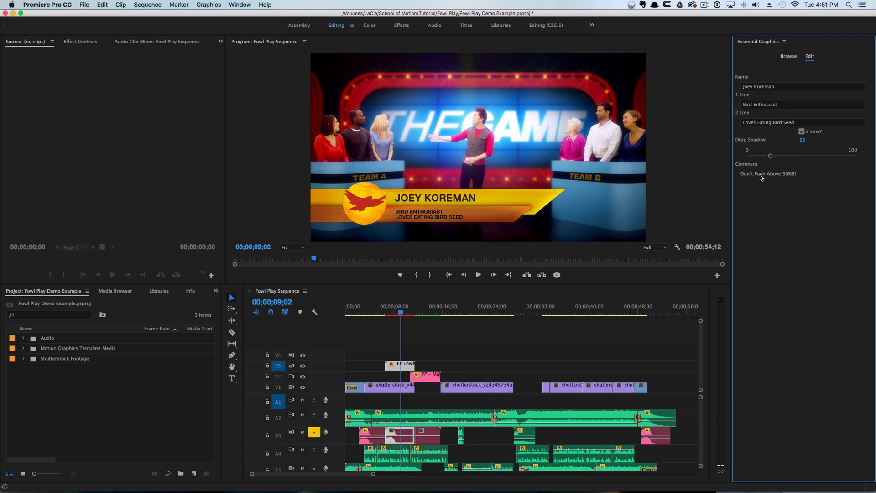
pyautogui.click(524, 351)
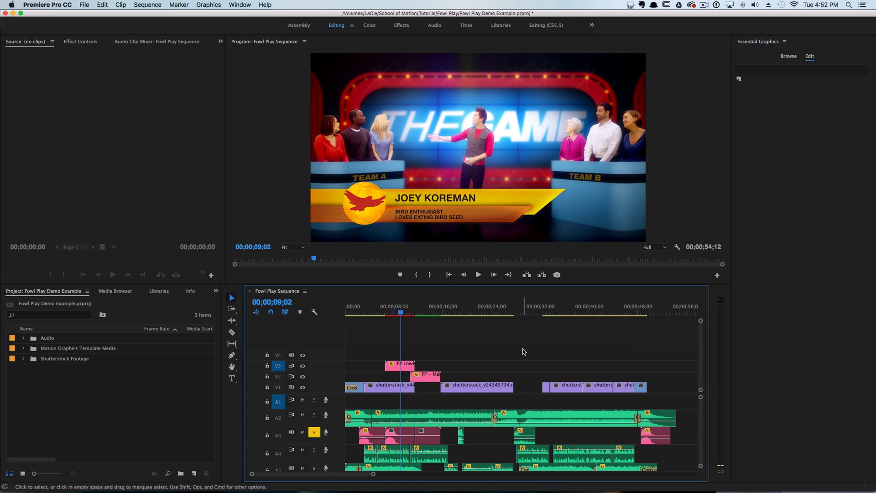
# Step: Duplicate the lower-third to around 22 seconds on V3 and give the copy a different person's name
pyautogui.click(410, 369)
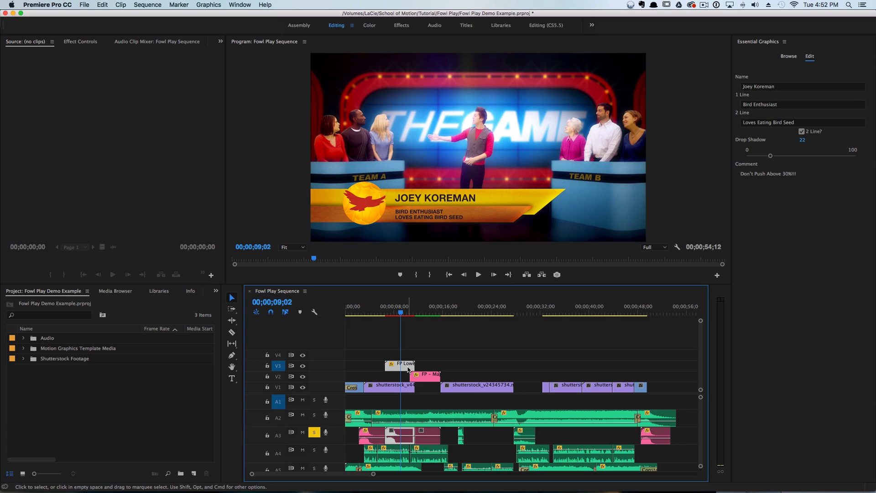
pyautogui.moveTo(407, 370); pyautogui.dragTo(483, 375)
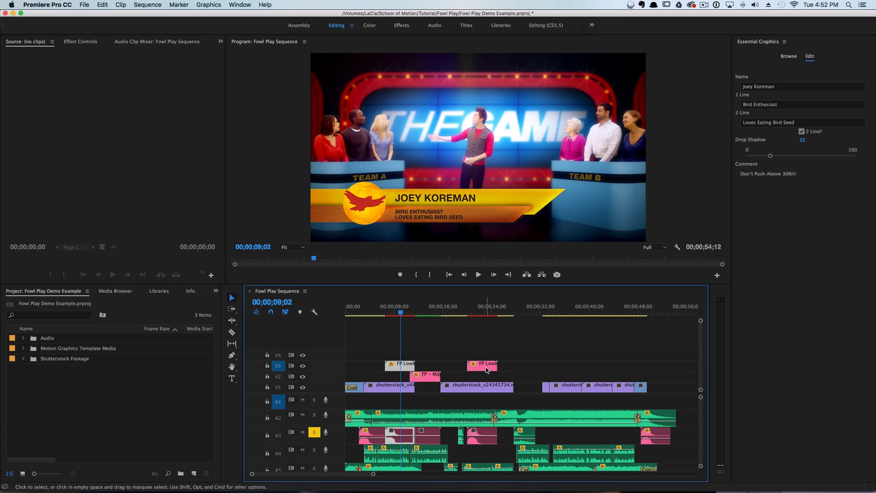
pyautogui.click(487, 364)
pyautogui.click(783, 86)
pyautogui.write('Caleb Ward')
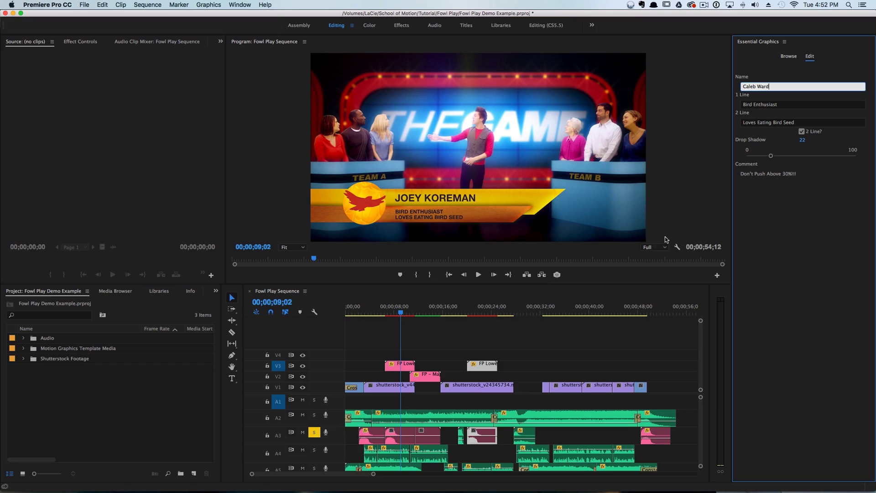
# Step: Move the playhead onto the copied lower-third to check its fields, then show the installed templates
pyautogui.click(509, 352)
pyautogui.click(485, 313)
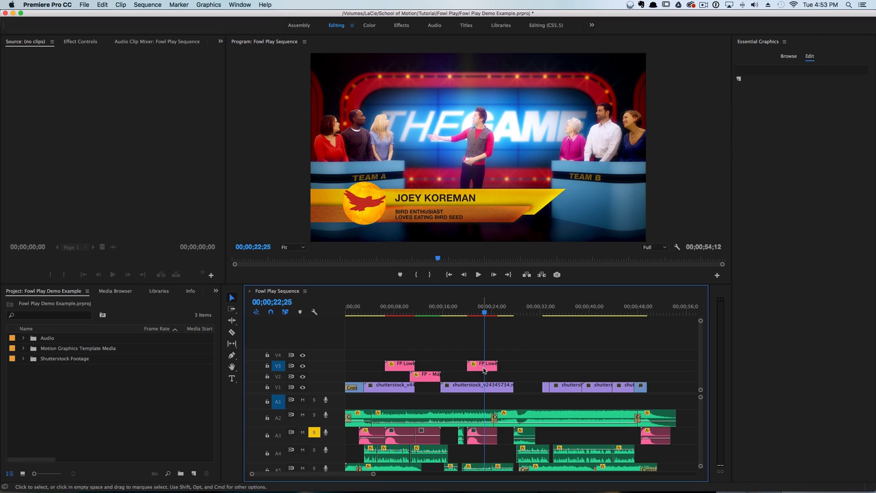
pyautogui.click(486, 365)
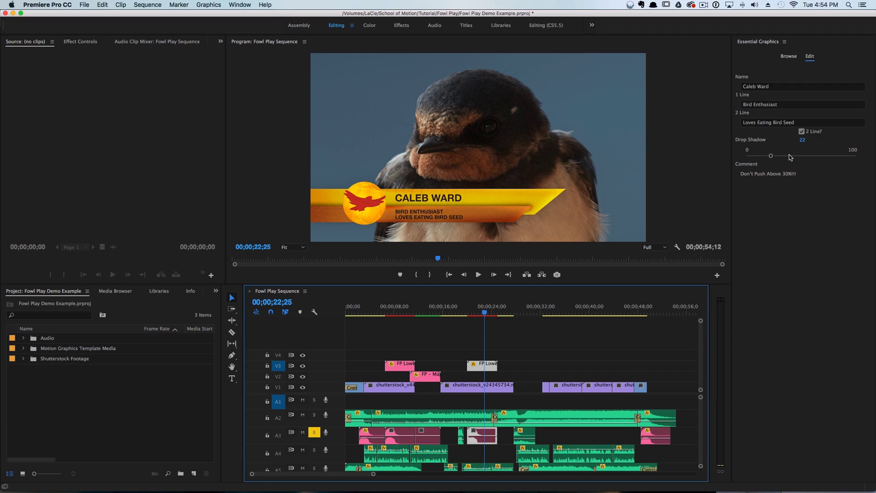
pyautogui.click(789, 55)
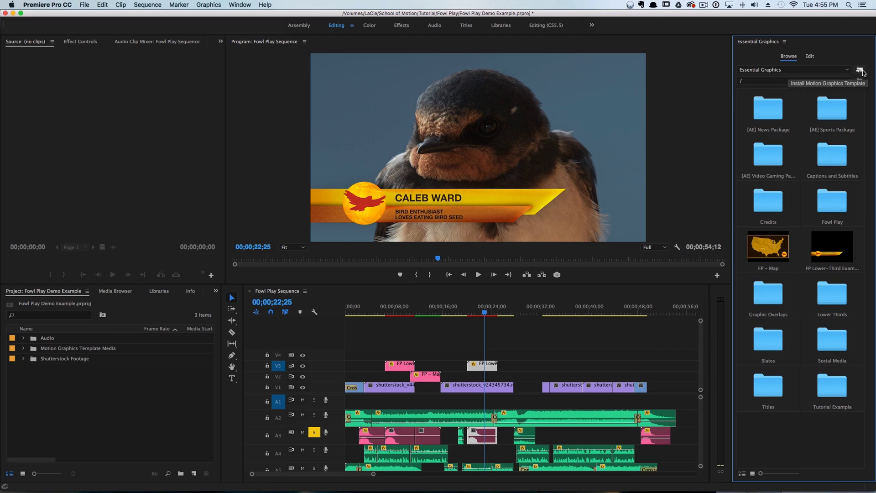
# Step: Install FP - Score Counter.mogrt and place it on V3 after the lower-thirds, around 32 seconds
pyautogui.click(861, 70)
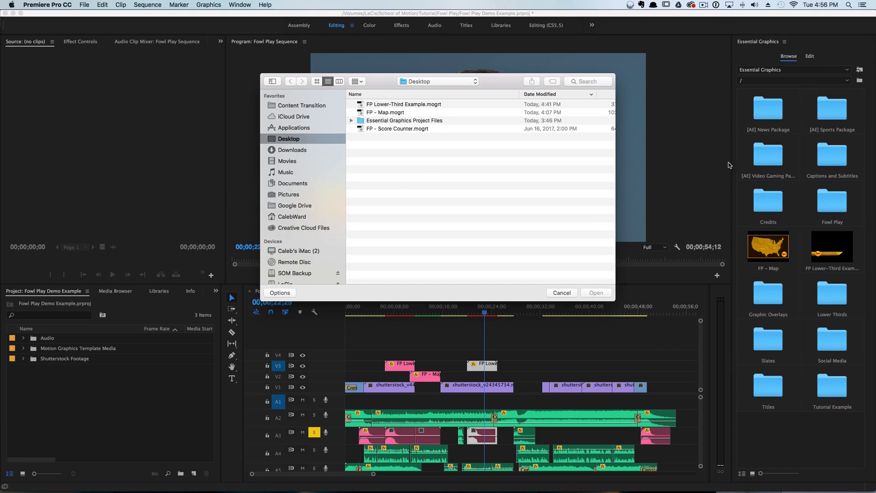
pyautogui.click(408, 129)
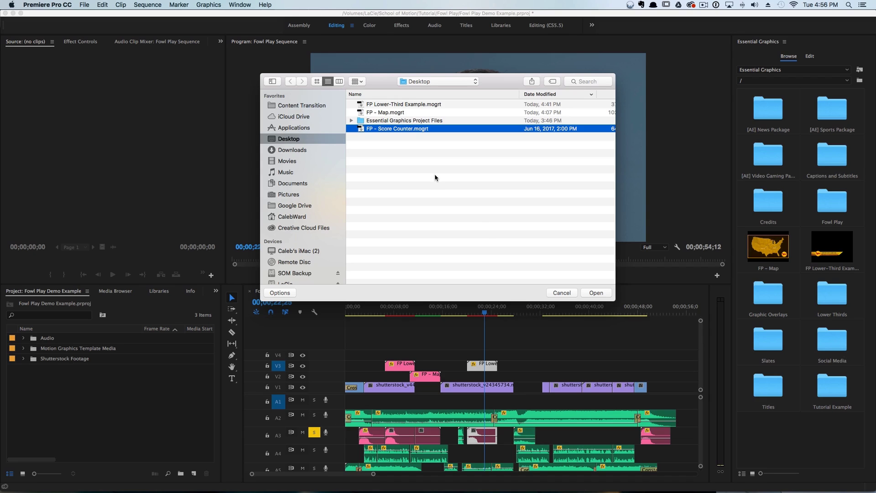
pyautogui.click(601, 293)
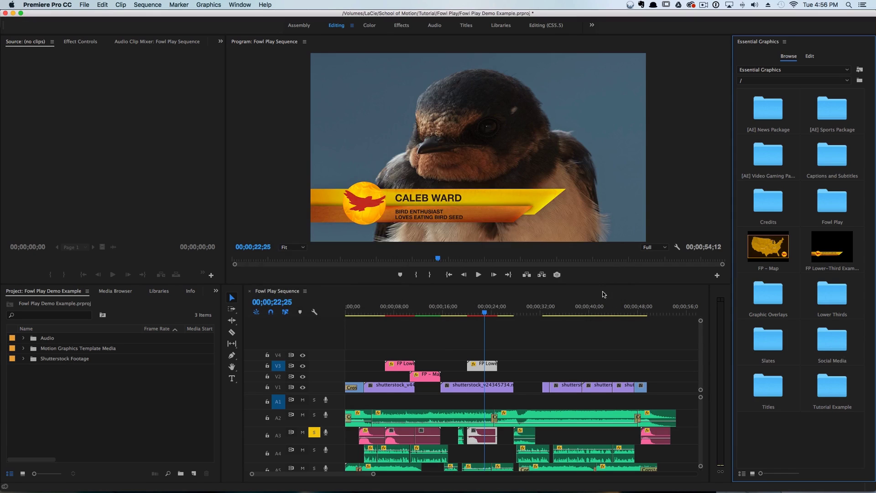
pyautogui.moveTo(831, 249); pyautogui.dragTo(519, 383)
pyautogui.moveTo(513, 388); pyautogui.dragTo(544, 365)
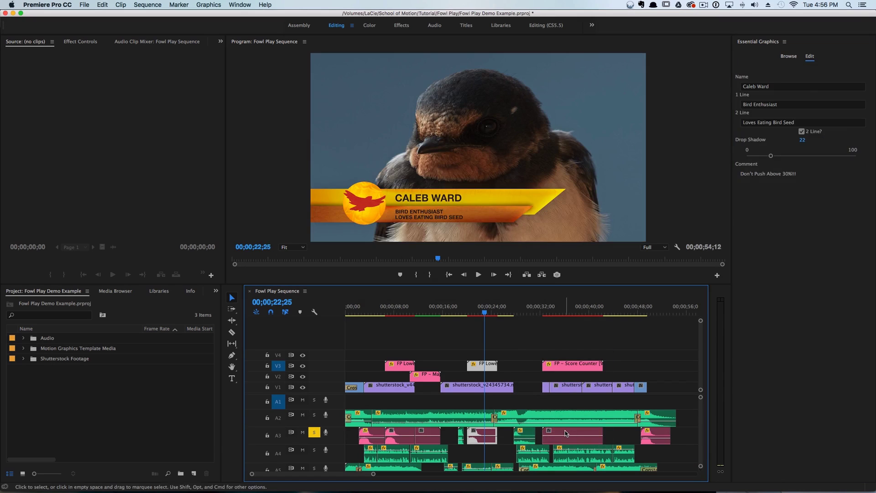
# Step: Move the Score Counter clip earlier on V3 and scrub to preview its animation
pyautogui.moveTo(567, 368); pyautogui.dragTo(538, 368)
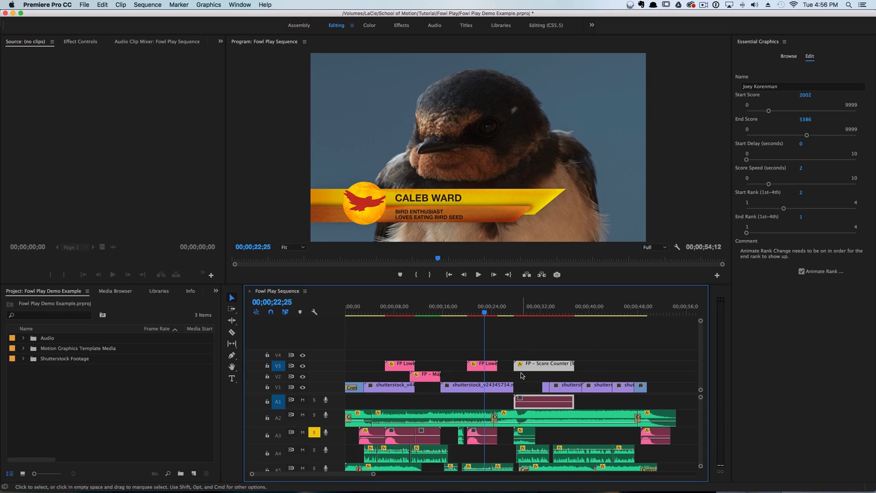
pyautogui.click(515, 313)
pyautogui.click(515, 314)
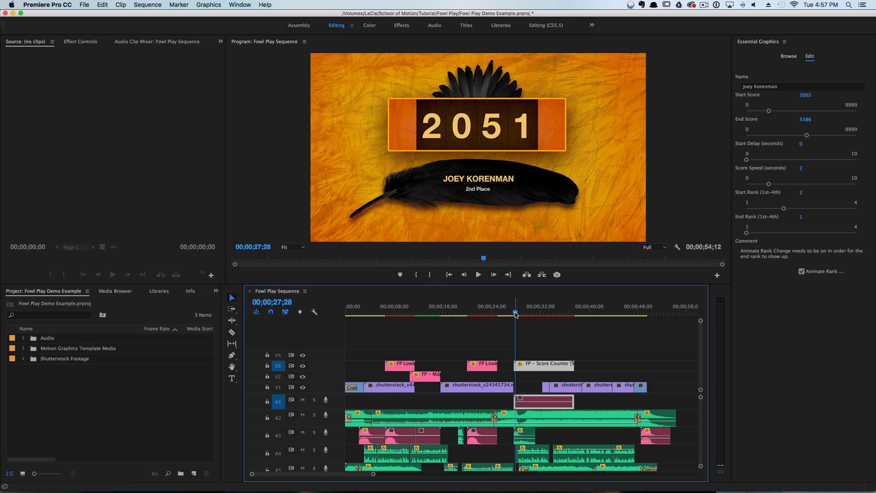
pyautogui.moveTo(516, 313); pyautogui.dragTo(526, 313)
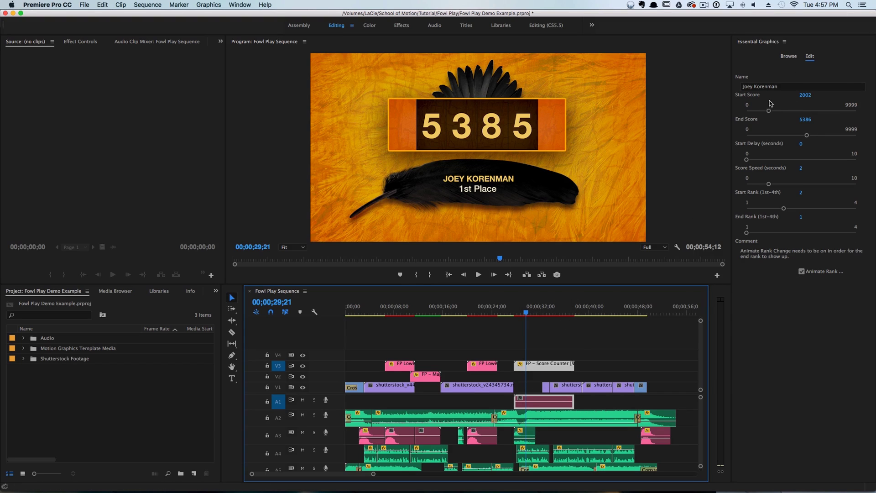
# Step: Set Start Score 0, End Score 3074, Score Speed 3, ranks 3 to 2, and preview the counter
pyautogui.moveTo(770, 111); pyautogui.dragTo(747, 112)
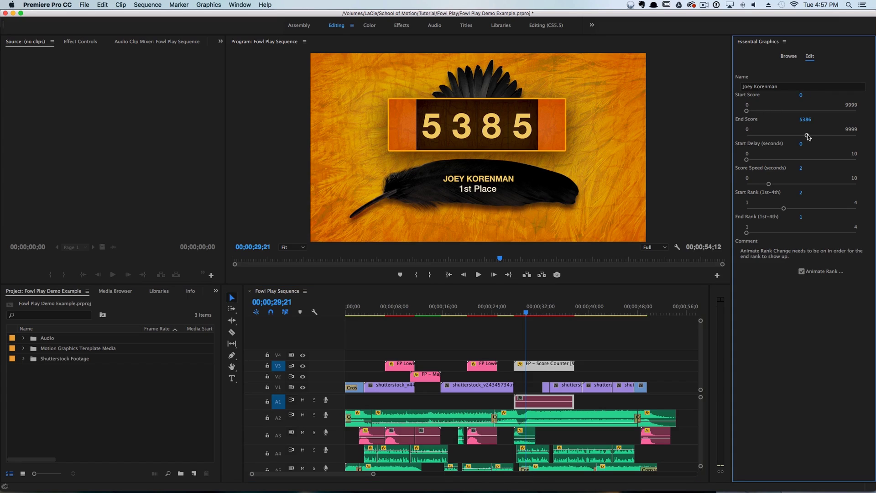
pyautogui.moveTo(790, 134); pyautogui.dragTo(780, 136)
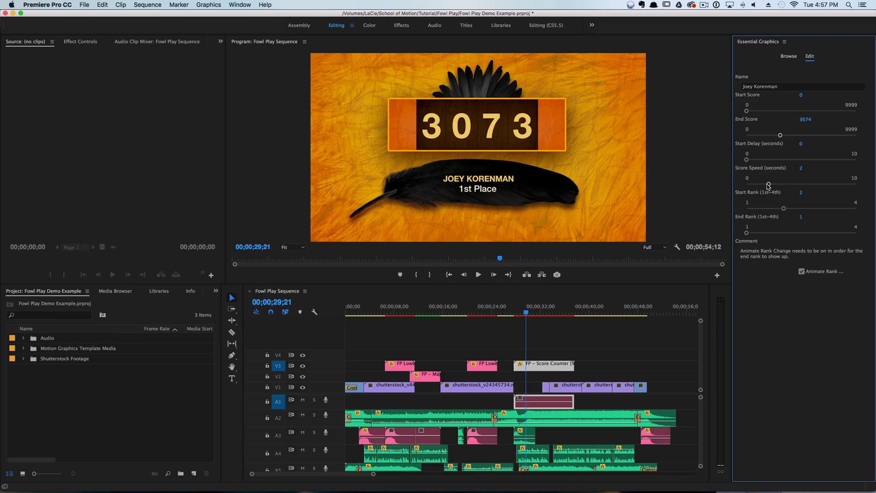
pyautogui.moveTo(769, 185)
pyautogui.mouseDown()
pyautogui.moveTo(788, 186)
pyautogui.moveTo(781, 187)
pyautogui.mouseUp()
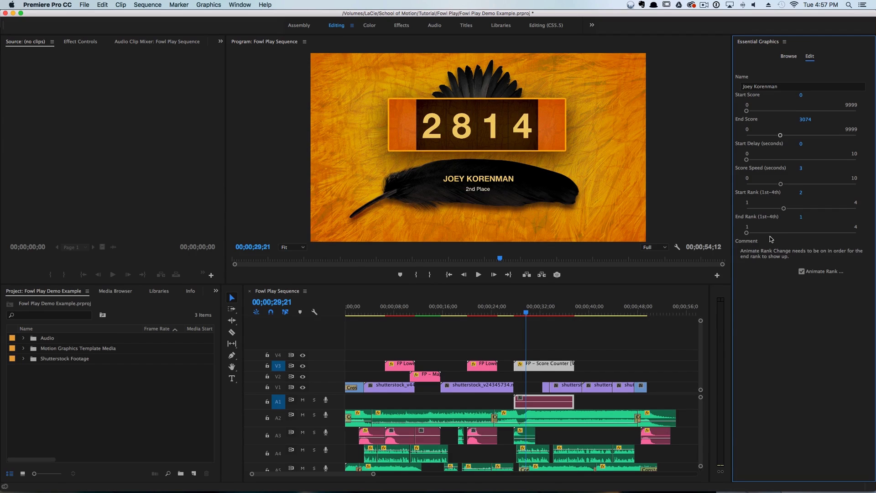
pyautogui.moveTo(784, 210); pyautogui.dragTo(817, 210)
pyautogui.click(520, 312)
pyautogui.moveTo(522, 312); pyautogui.dragTo(540, 312)
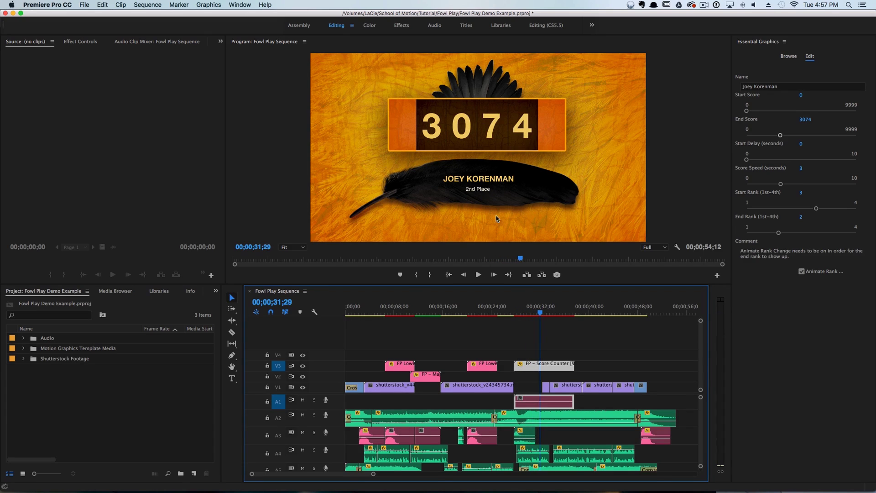